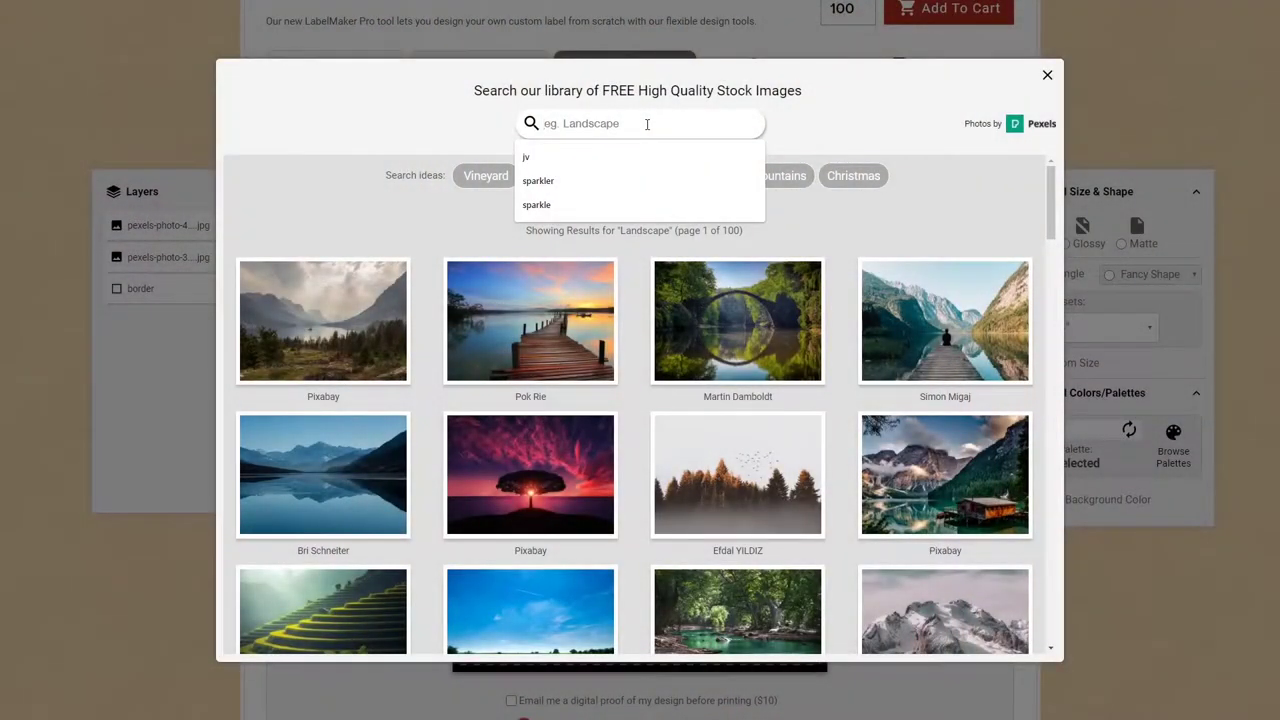
Search the image gallery for 'Forest' photos.
text(Forest)
key(Return)
drag(1051, 205, 1051, 450)
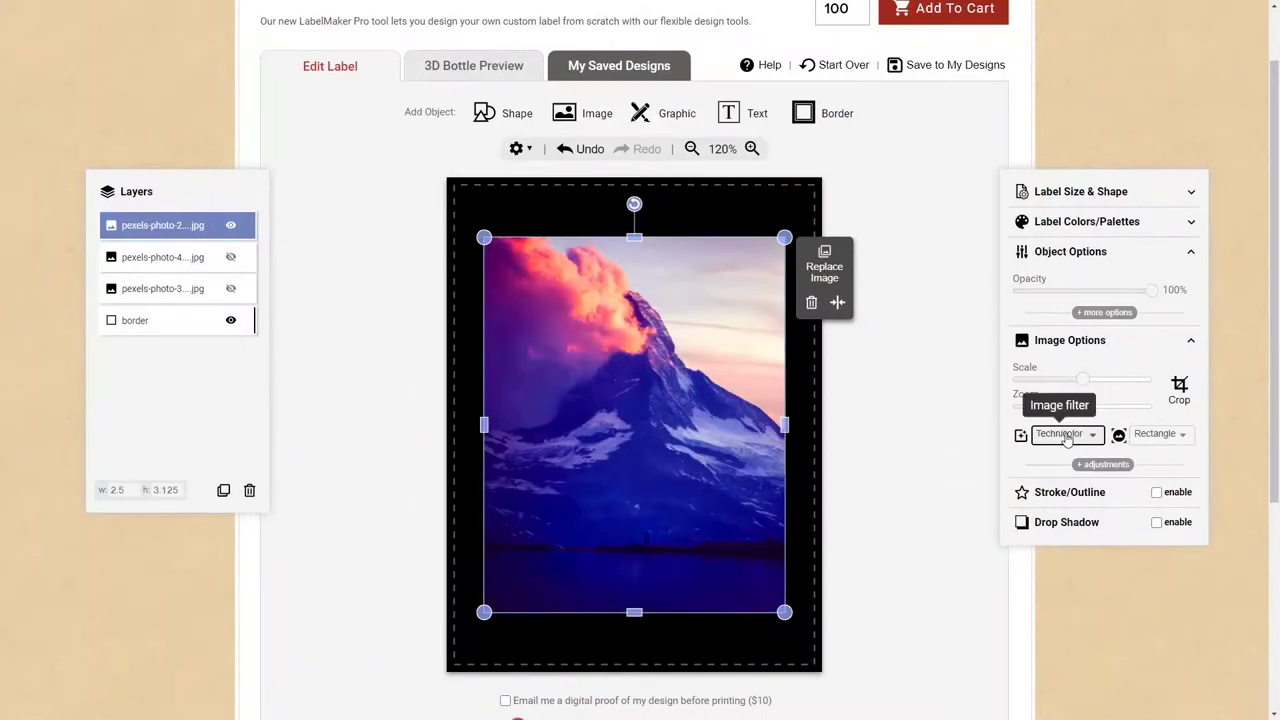
Set the mountain photo to No Filter and raise its saturation to 26.
key(Up)
key(Up)
key(Up)
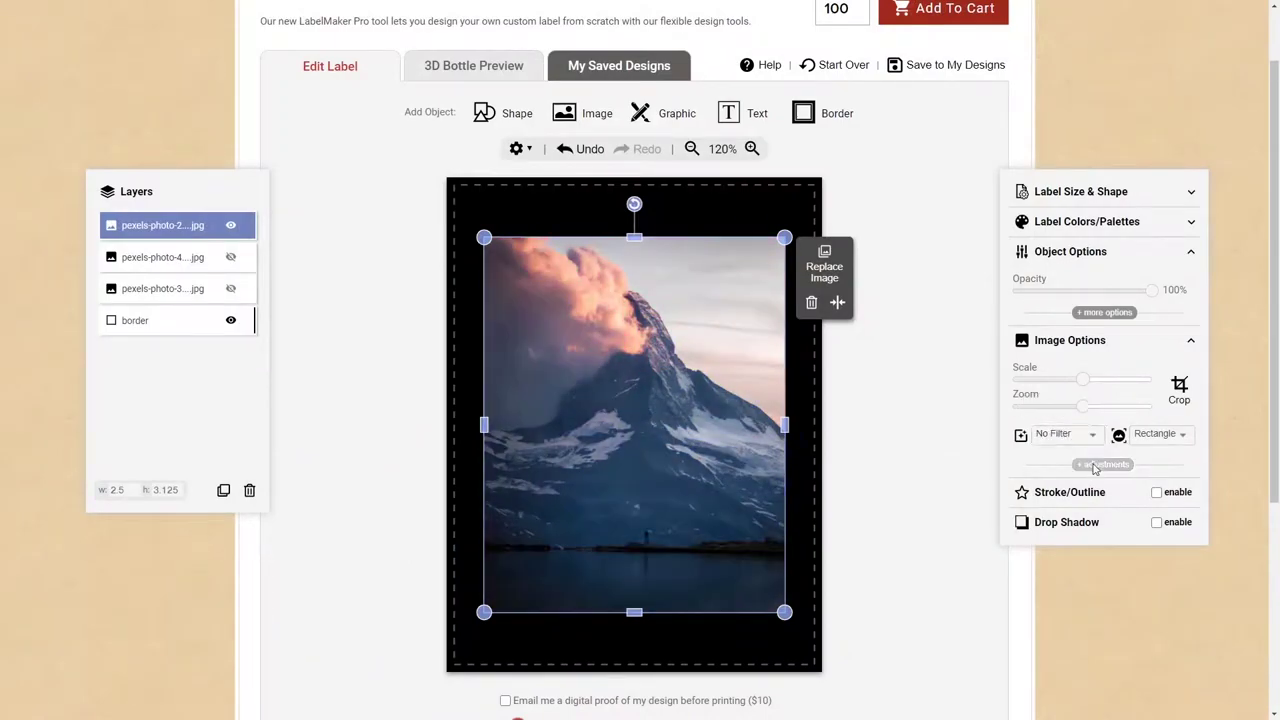
click(1095, 465)
drag(1090, 538, 1108, 533)
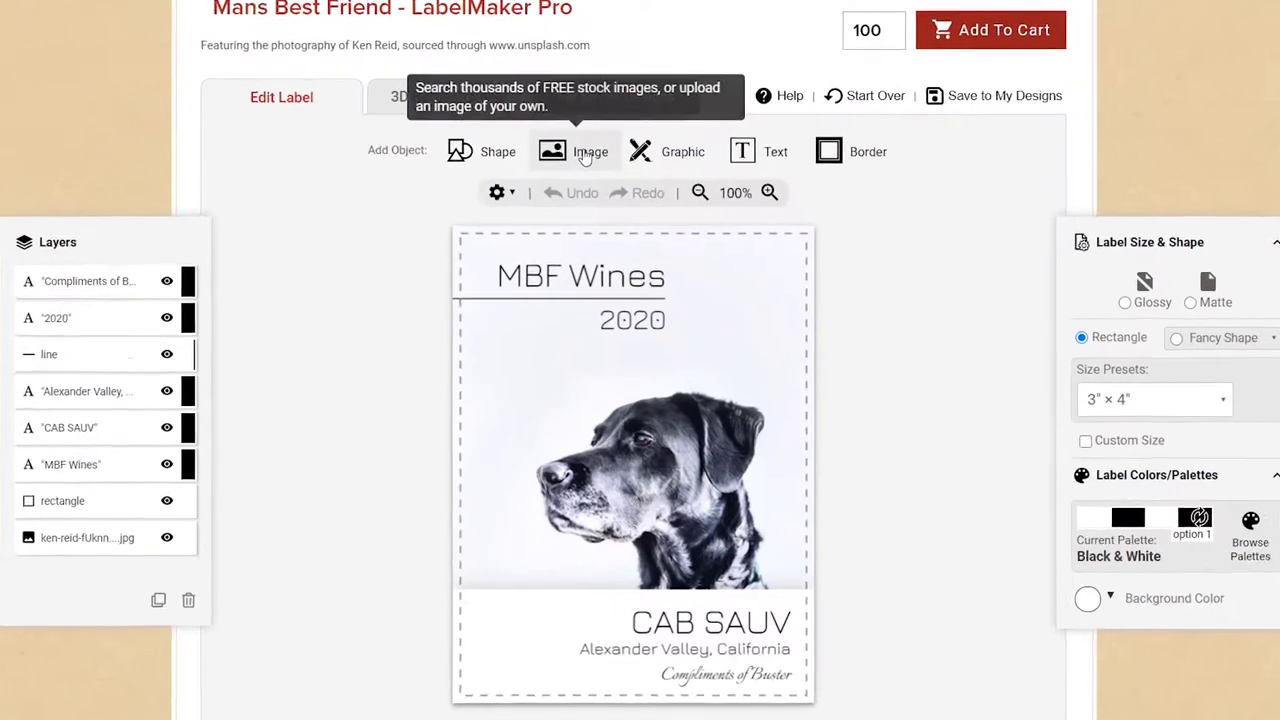
Replace the dog photo through Browse Gallery and scroll the free stock-image results.
click(588, 156)
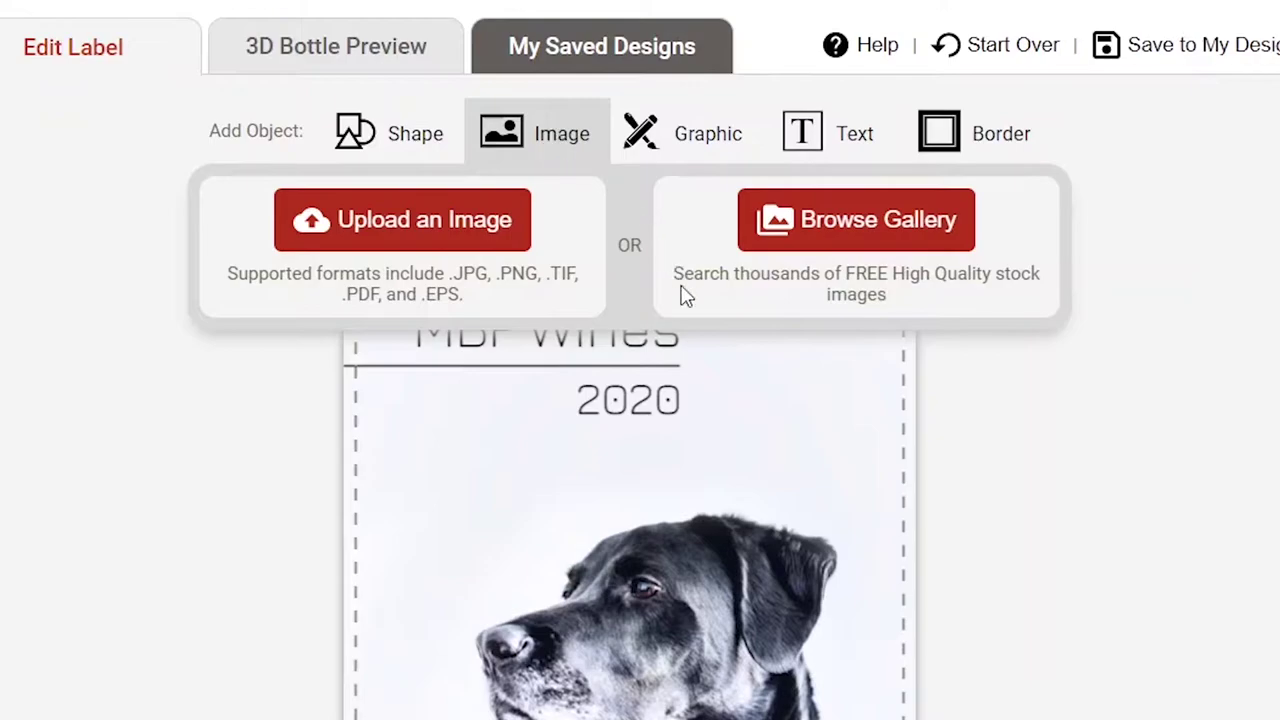
click(741, 552)
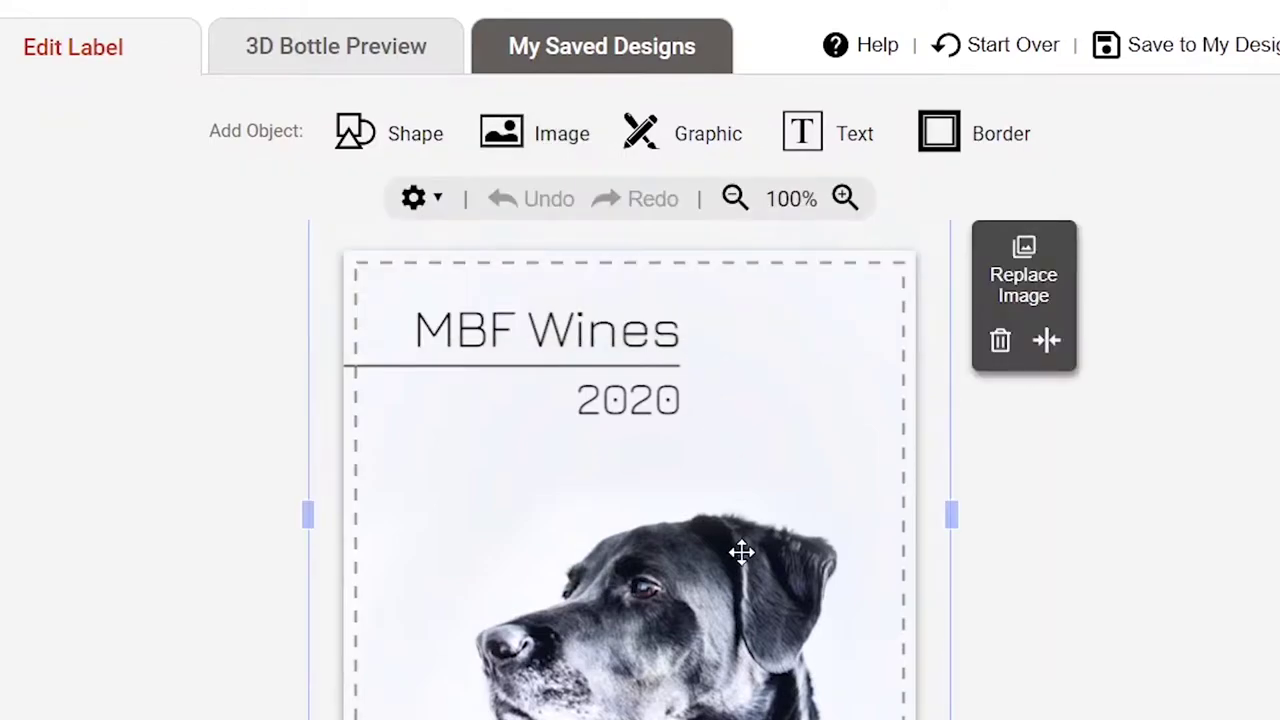
click(1028, 289)
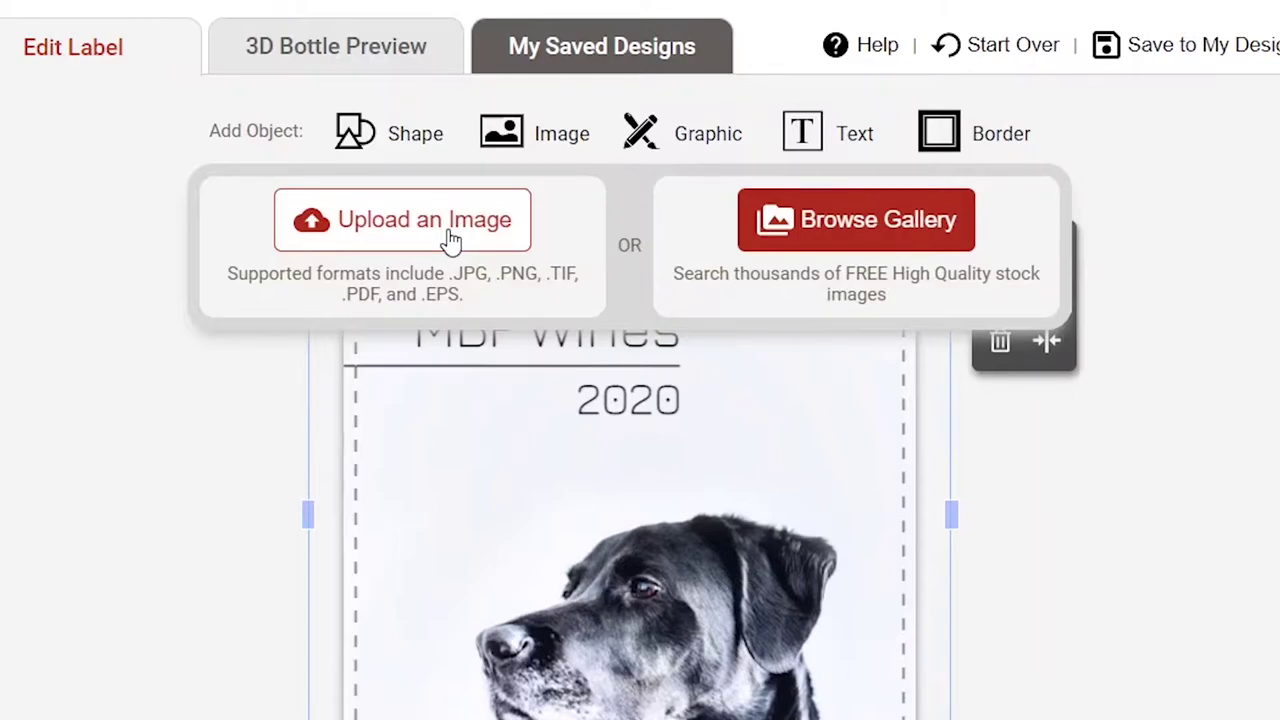
click(777, 229)
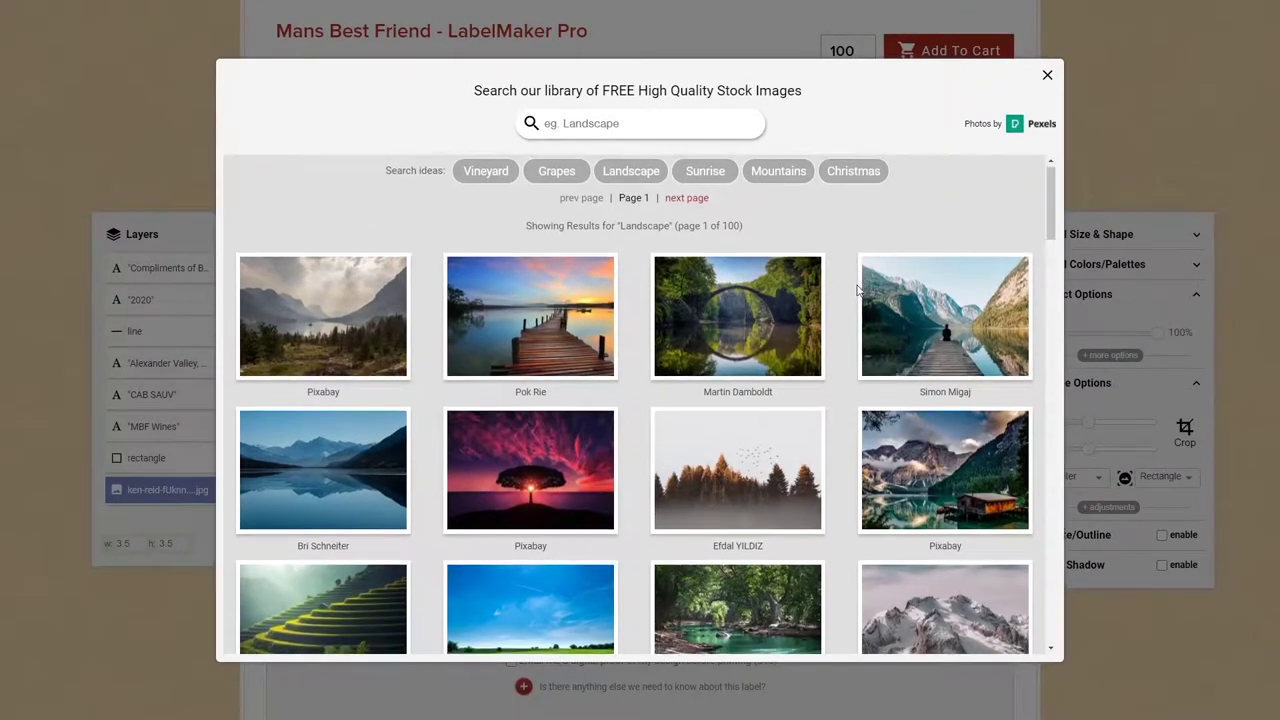
scroll(857, 290, down, 5)
scroll(857, 290, down, 8)
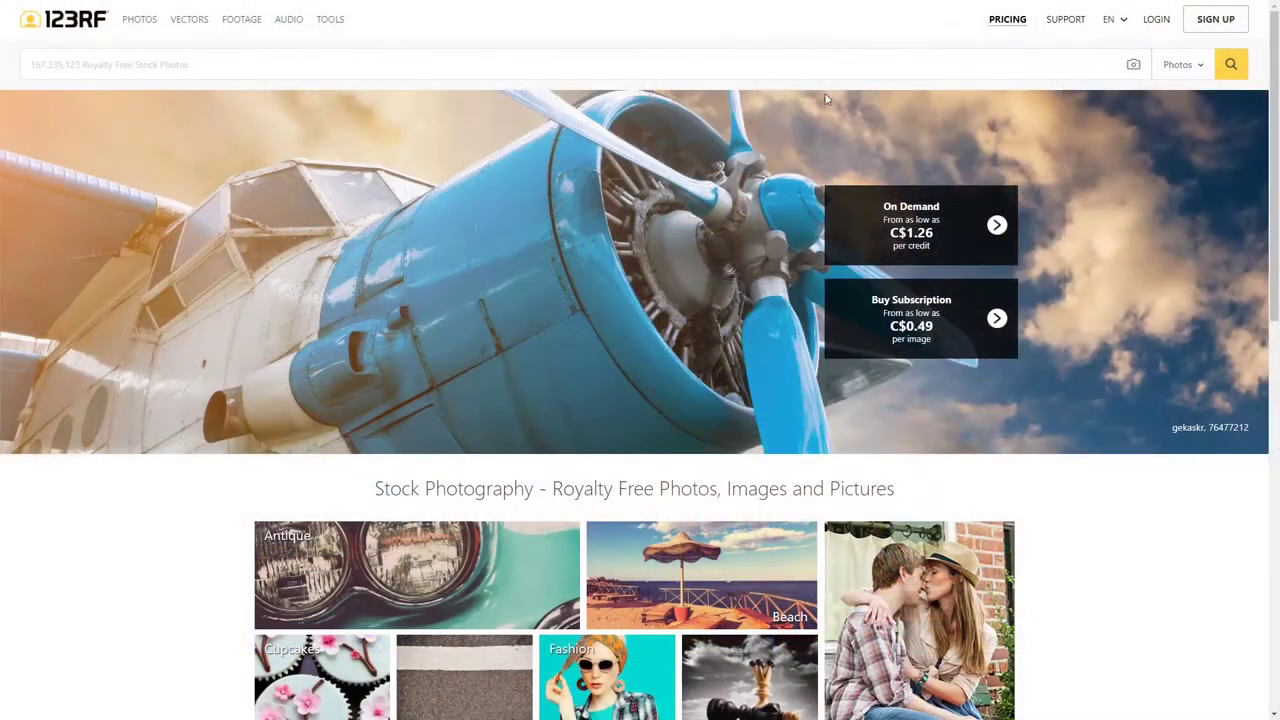
Search 123RF for 'vineyard' and open the 'Wine bottles, barrels and vineyard in sunset' photo.
click(784, 73)
text(vineyard)
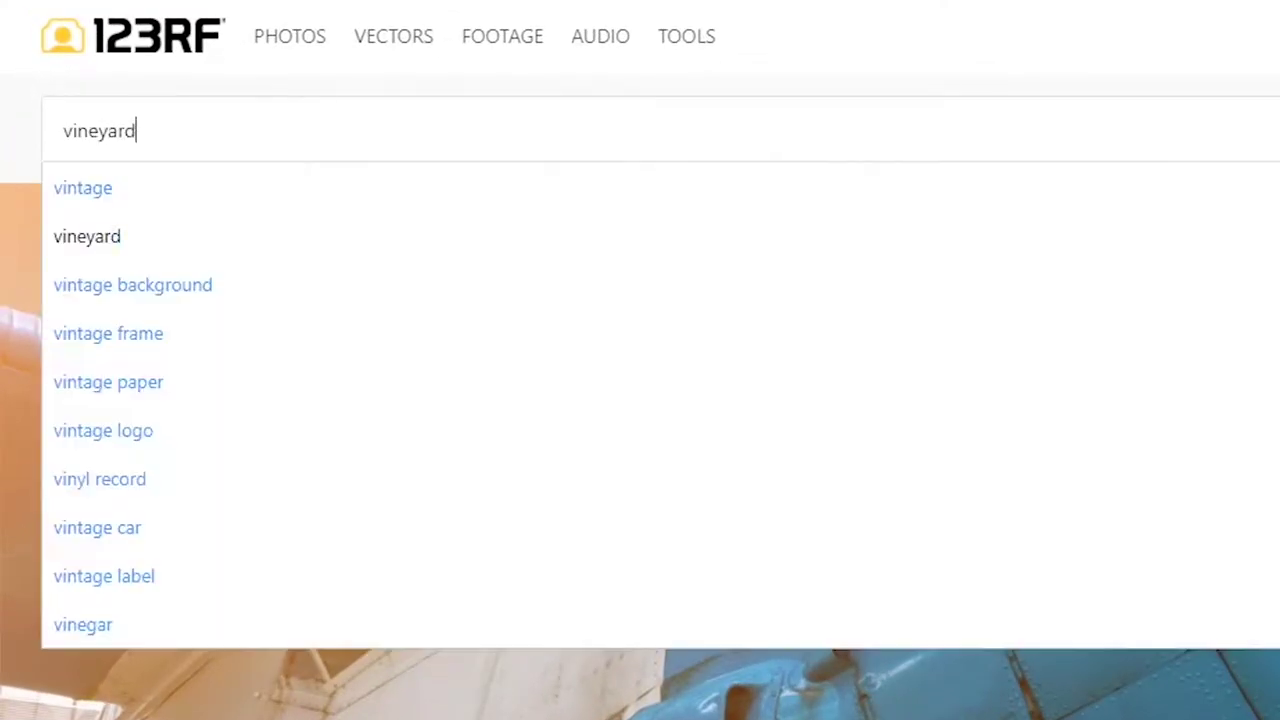
key(Return)
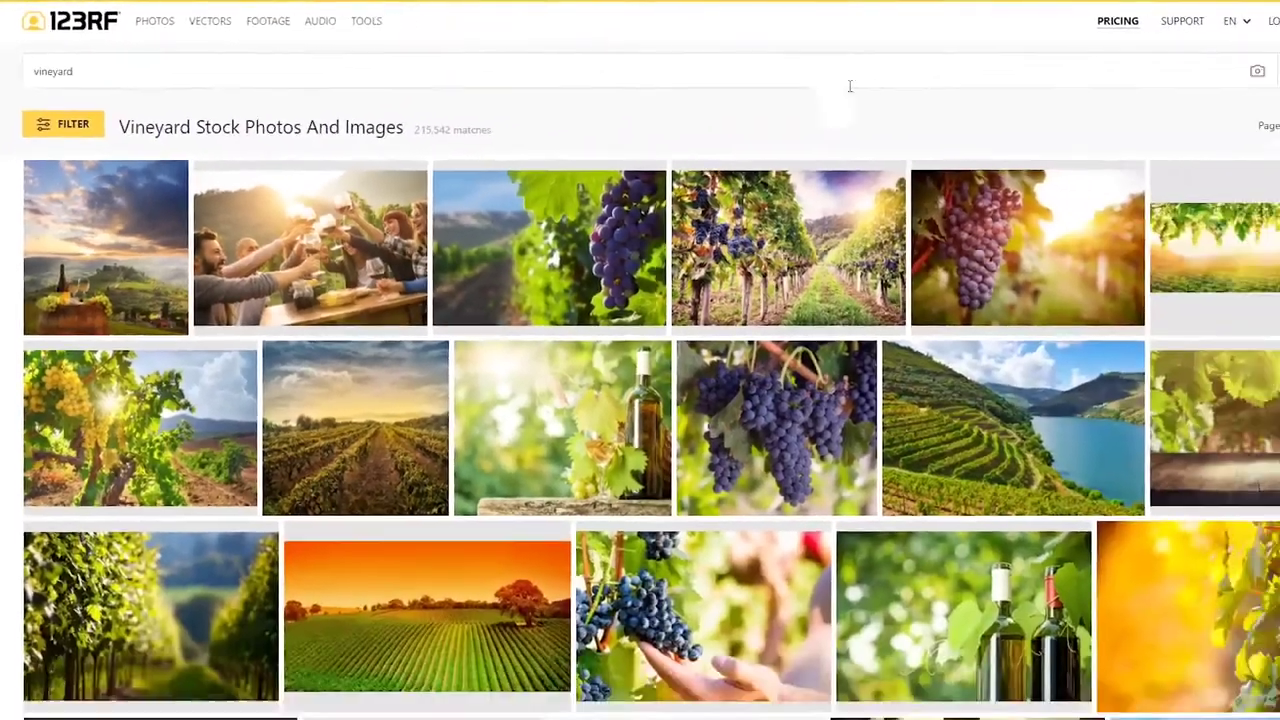
scroll(780, 329, down, 3)
scroll(780, 329, down, 2)
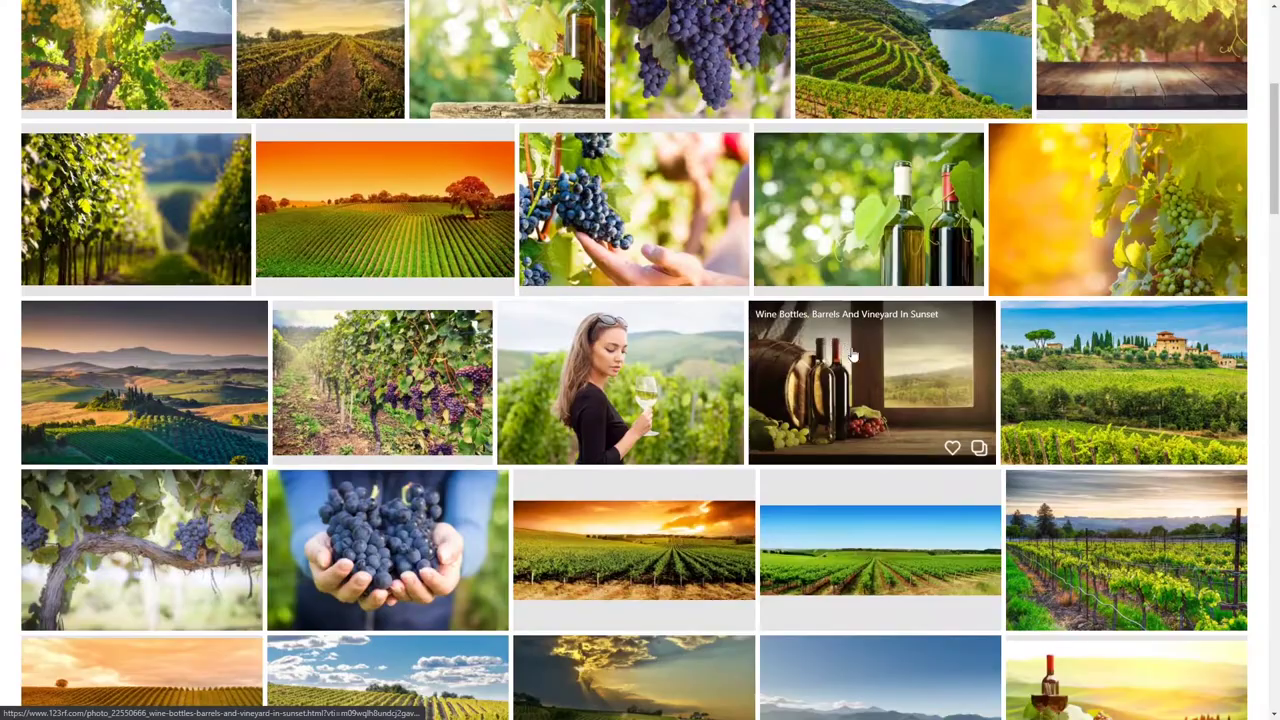
click(908, 381)
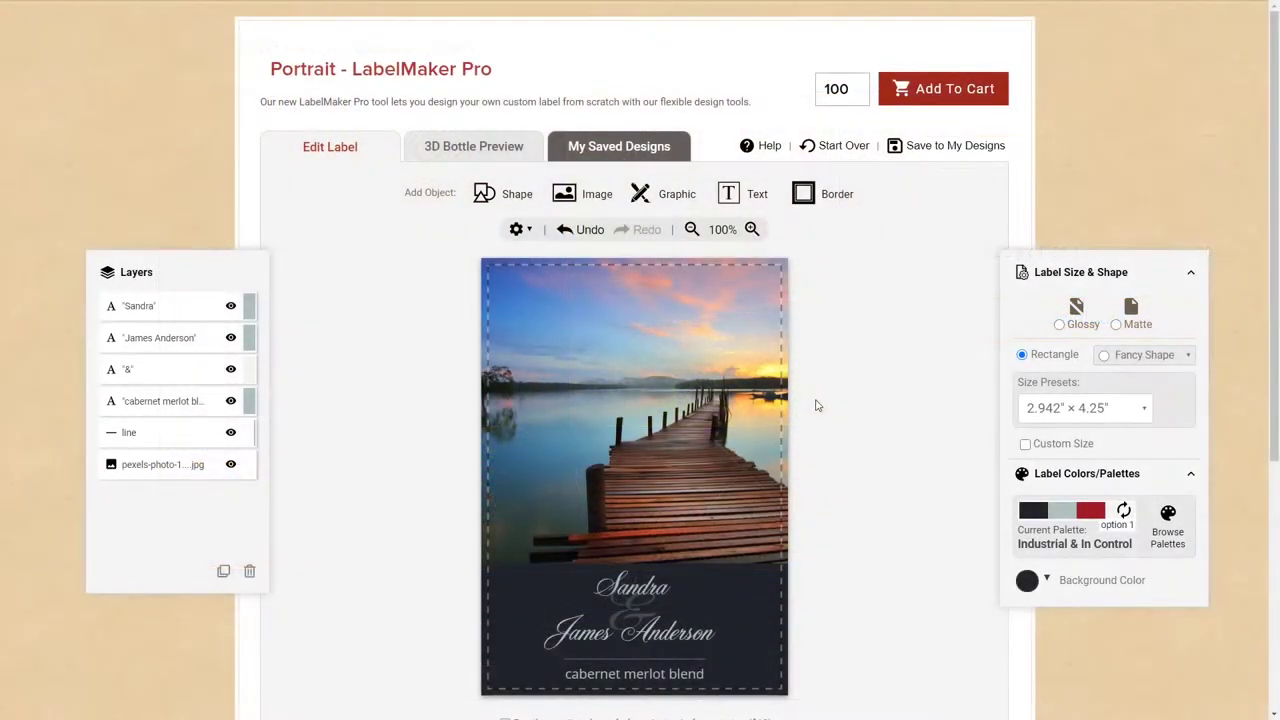
Replace the pier photo with the uploaded dog-1.jpg and zoom it in closer.
click(775, 400)
click(826, 283)
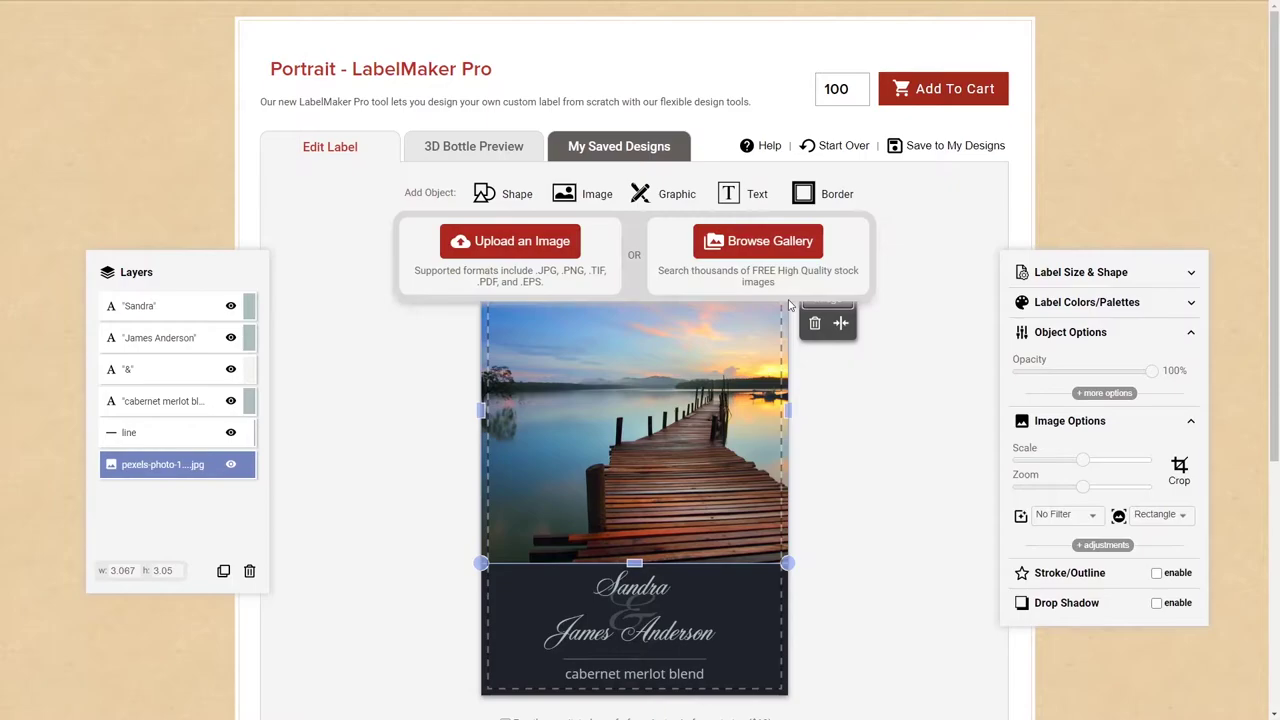
click(543, 252)
click(665, 333)
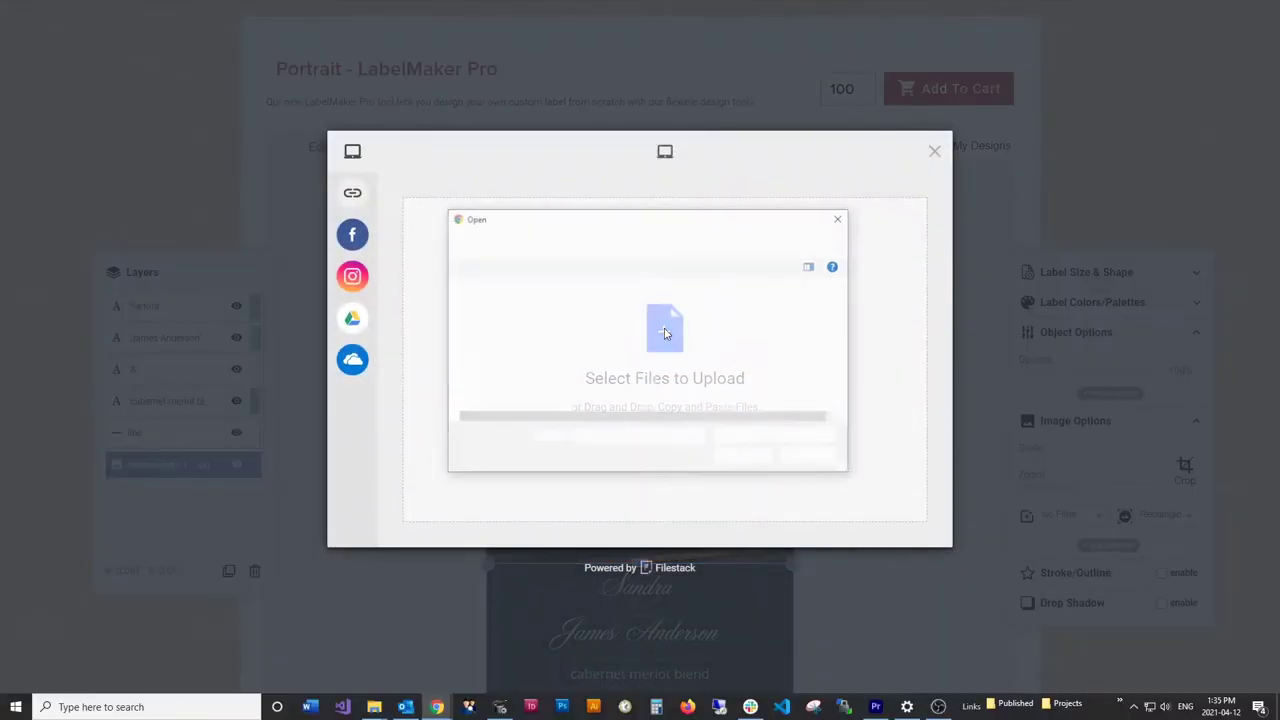
double_click(488, 304)
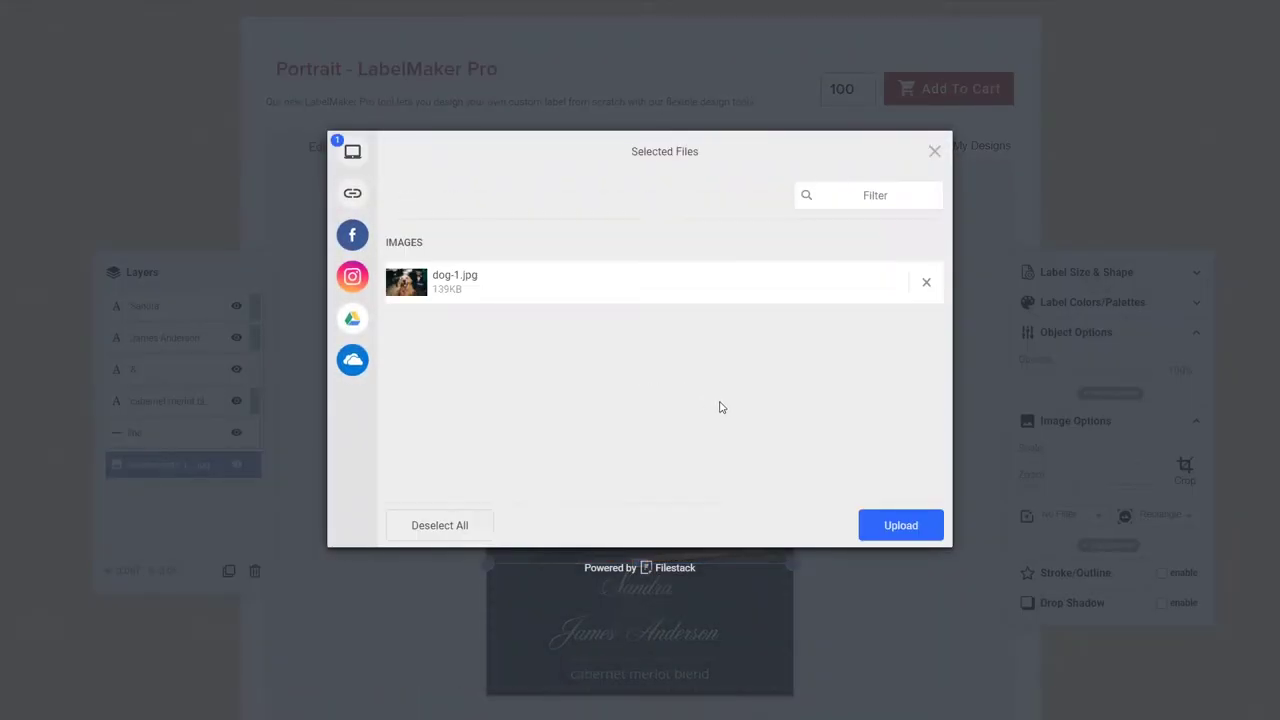
click(900, 523)
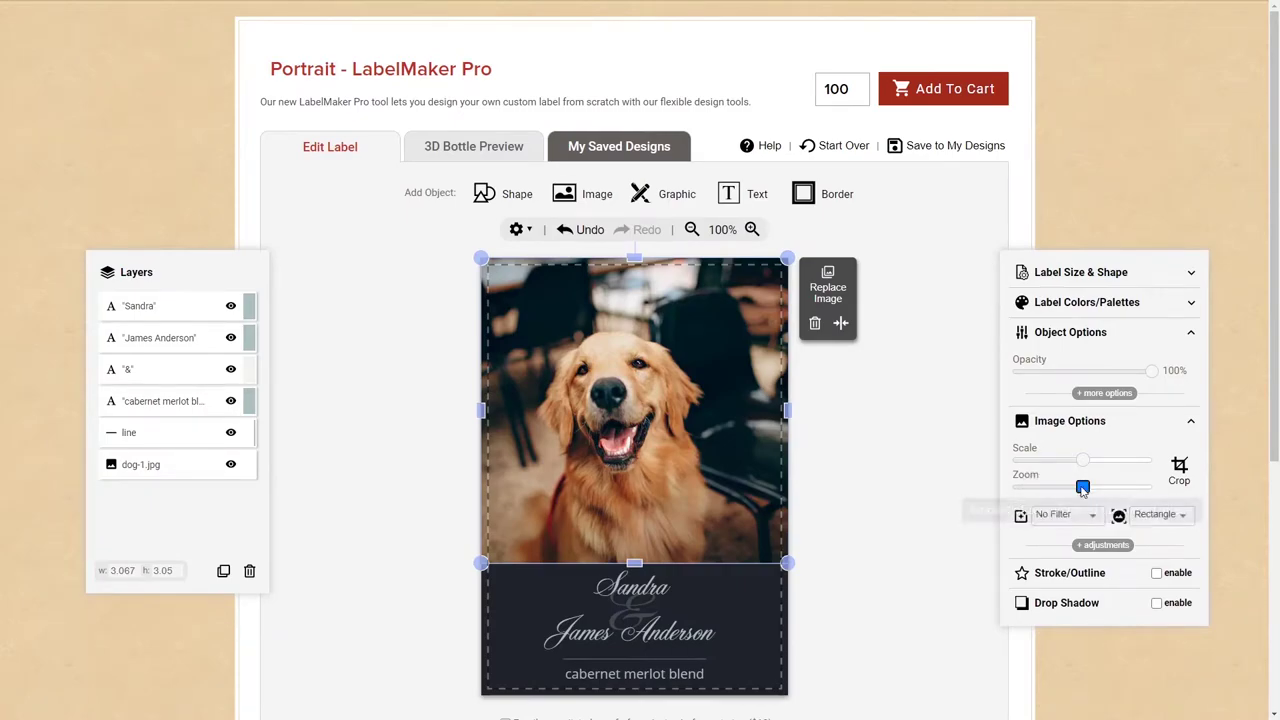
drag(1081, 489, 1157, 488)
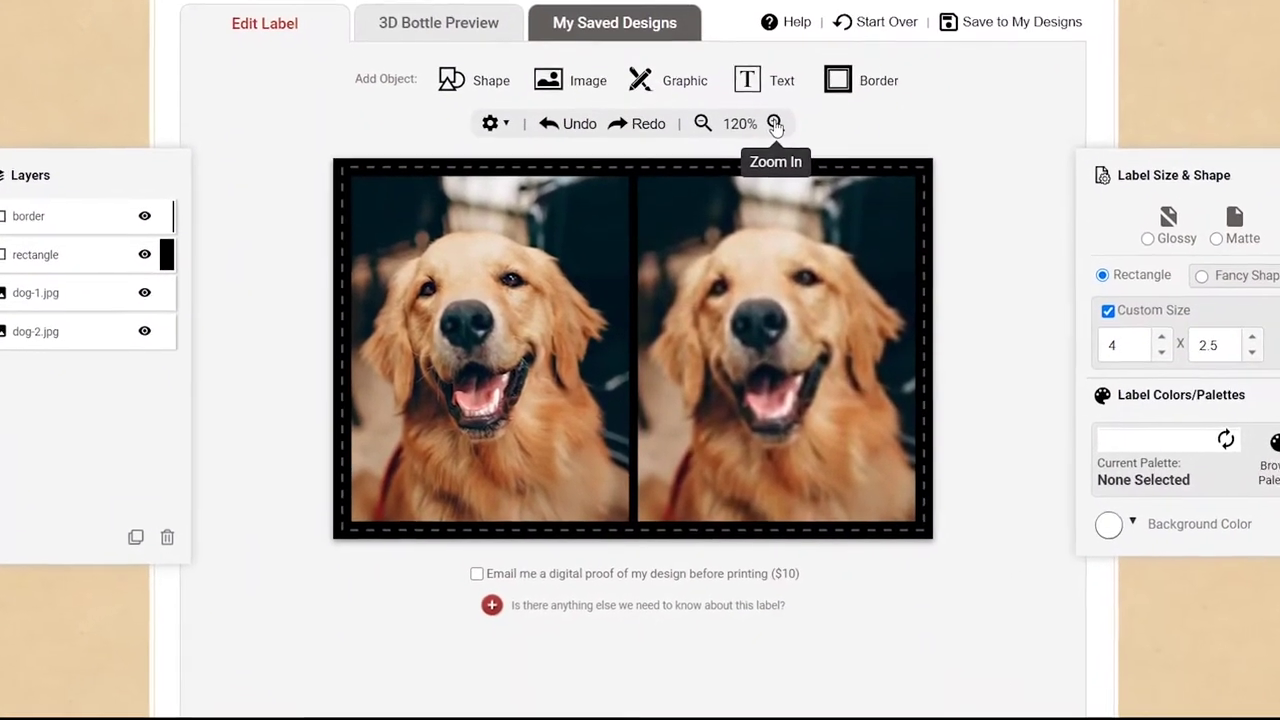
Zoom the label view in and select the right dog photo to show its 51.4 DPI warning.
click(775, 124)
click(775, 124)
click(775, 124)
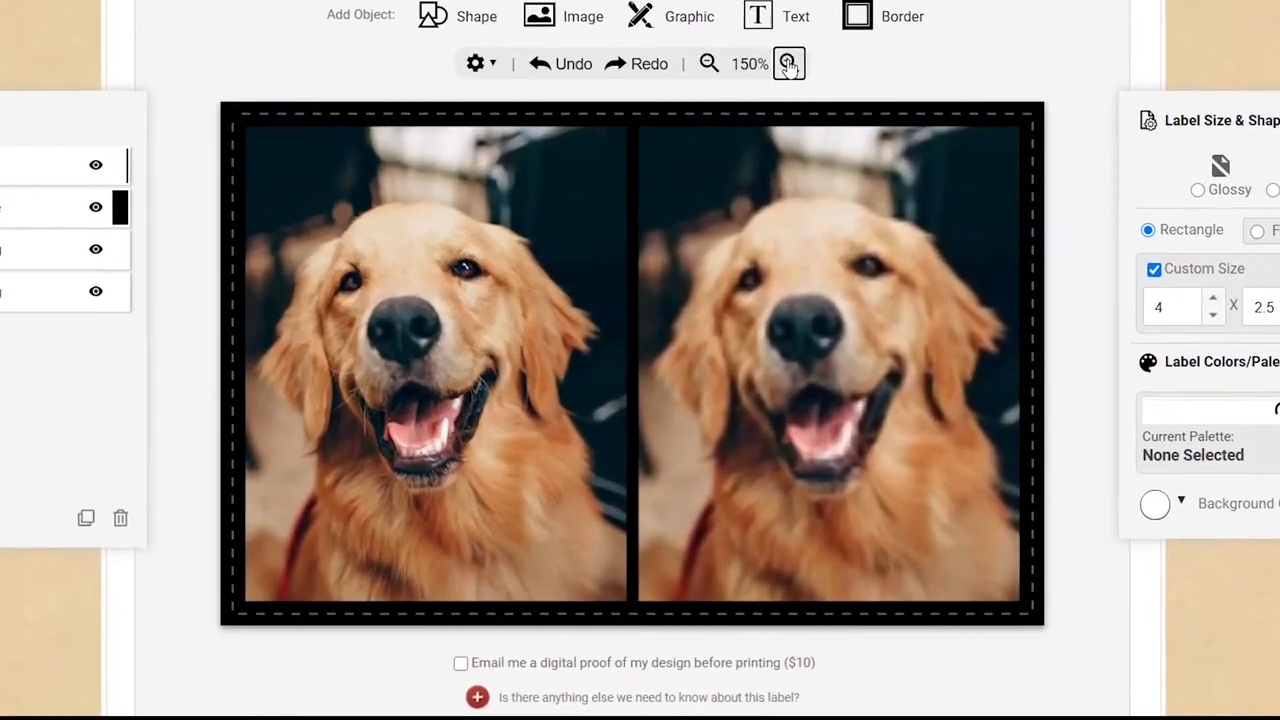
click(775, 124)
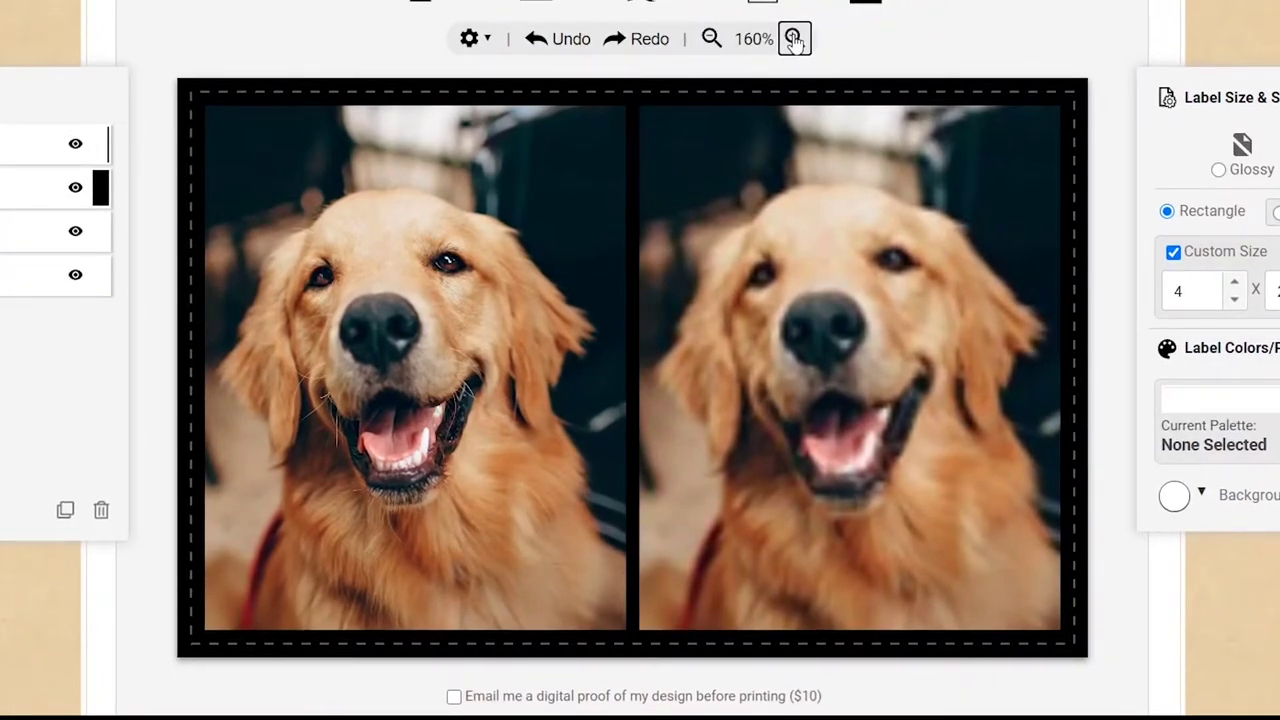
click(549, 176)
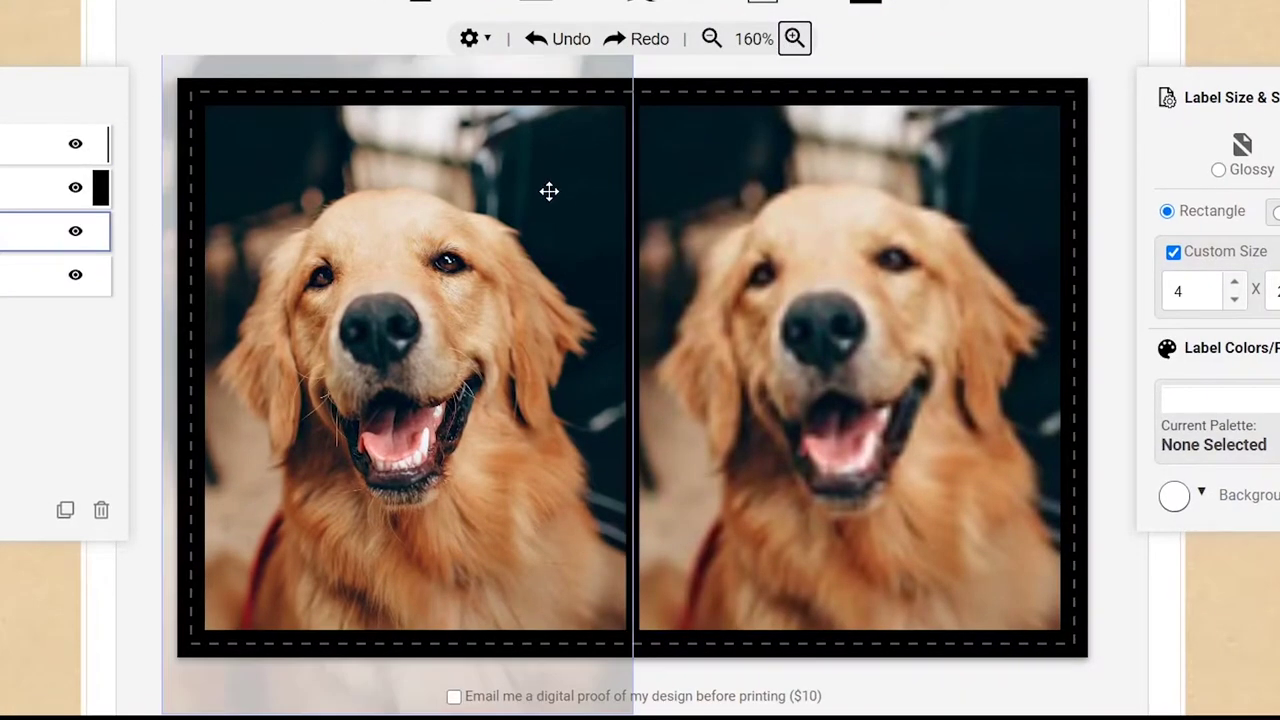
click(713, 203)
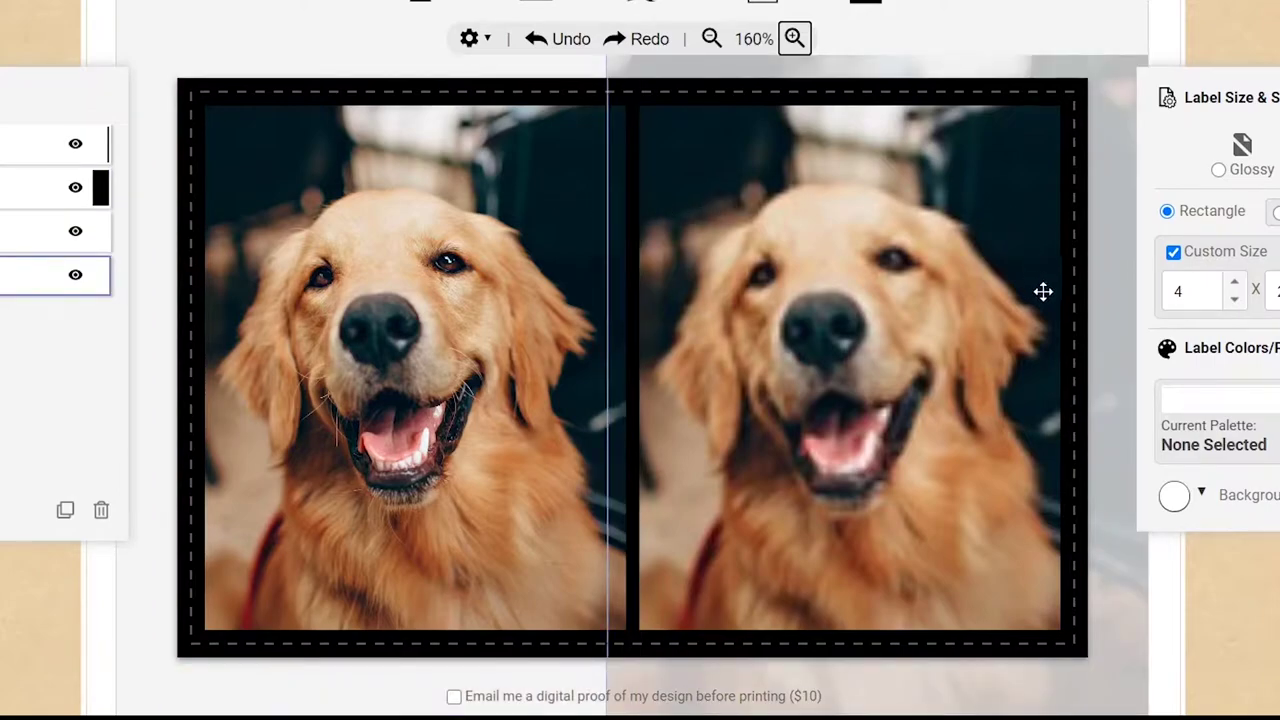
click(1110, 393)
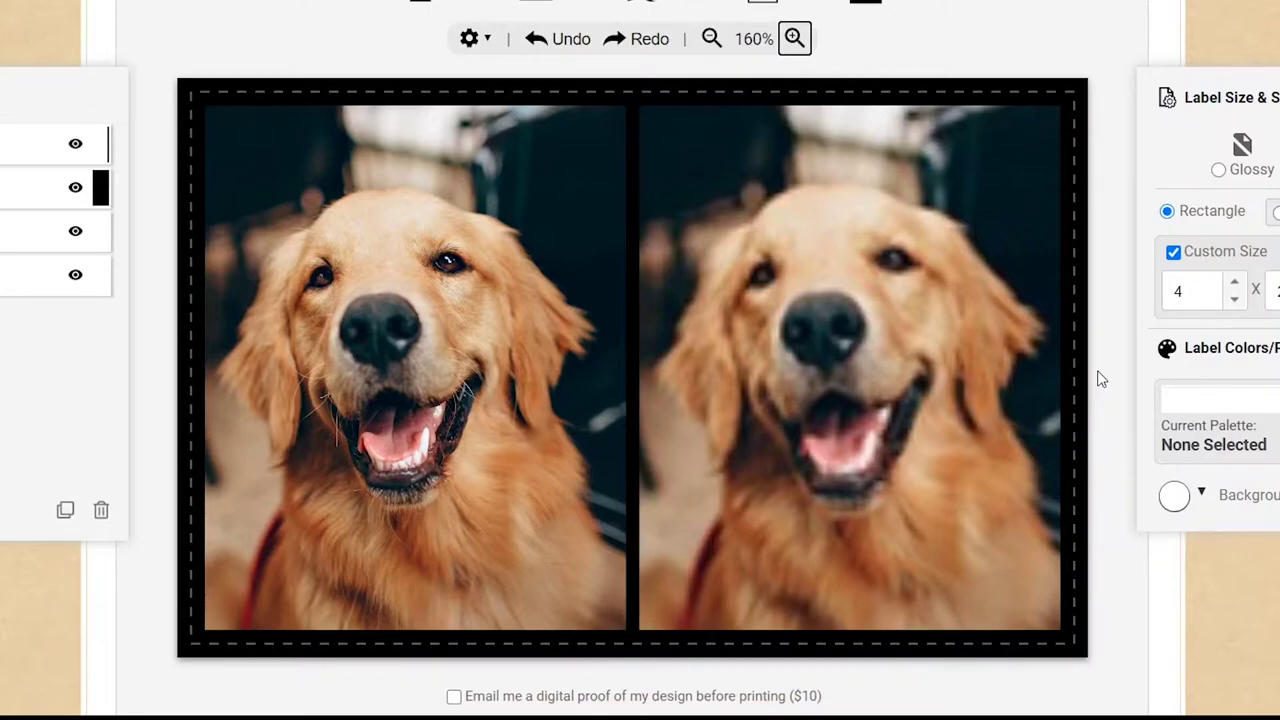
click(1002, 366)
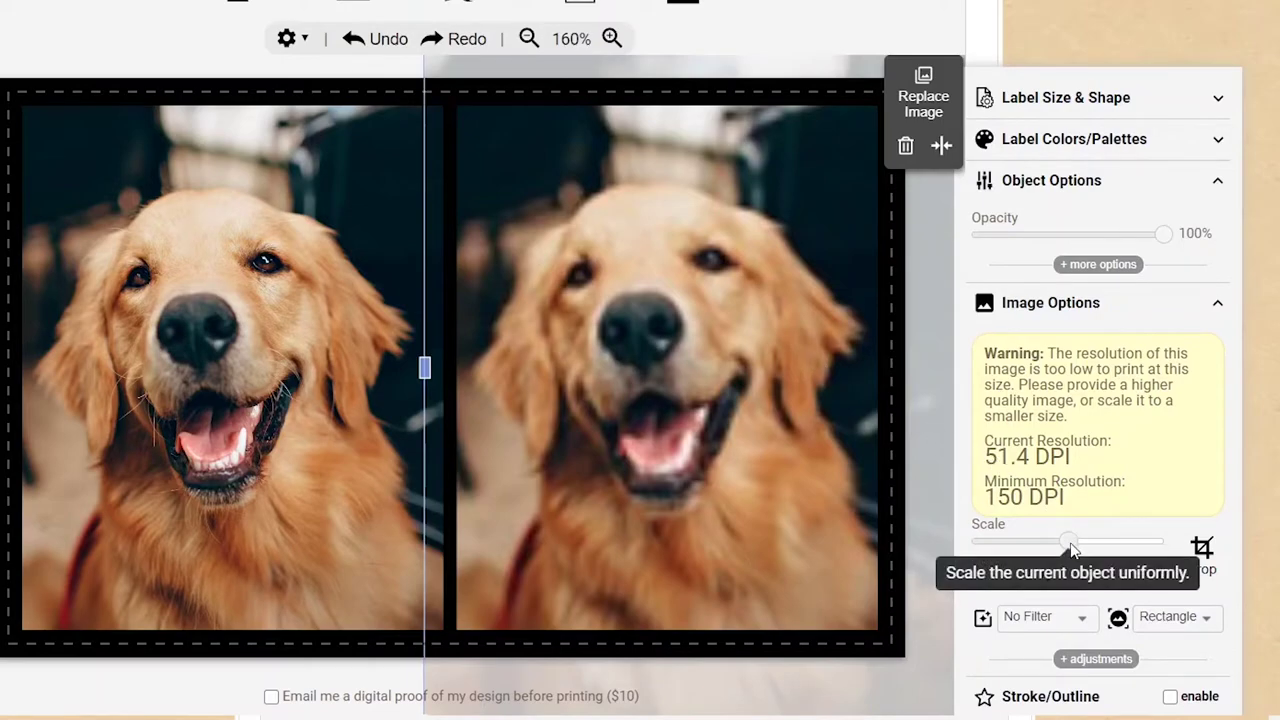
Shrink the right dog photo with the Scale slider and nudge its zoom.
drag(1068, 540, 996, 563)
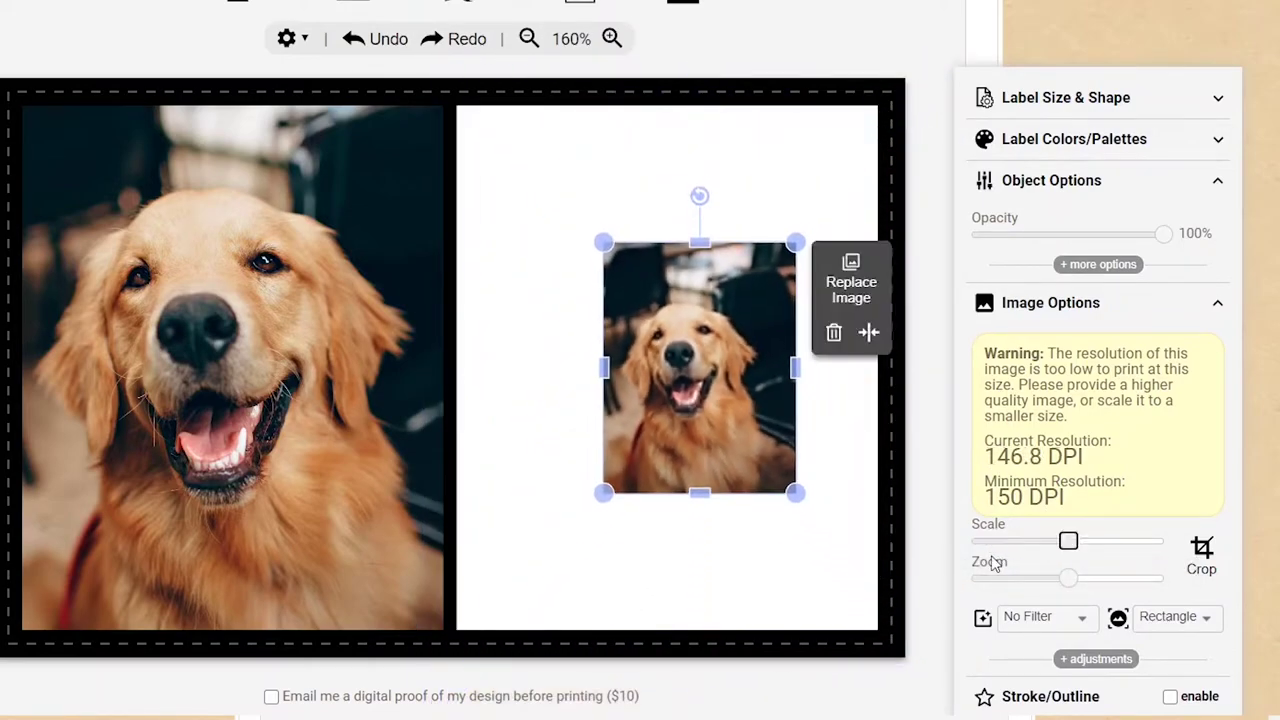
drag(1068, 541, 1066, 549)
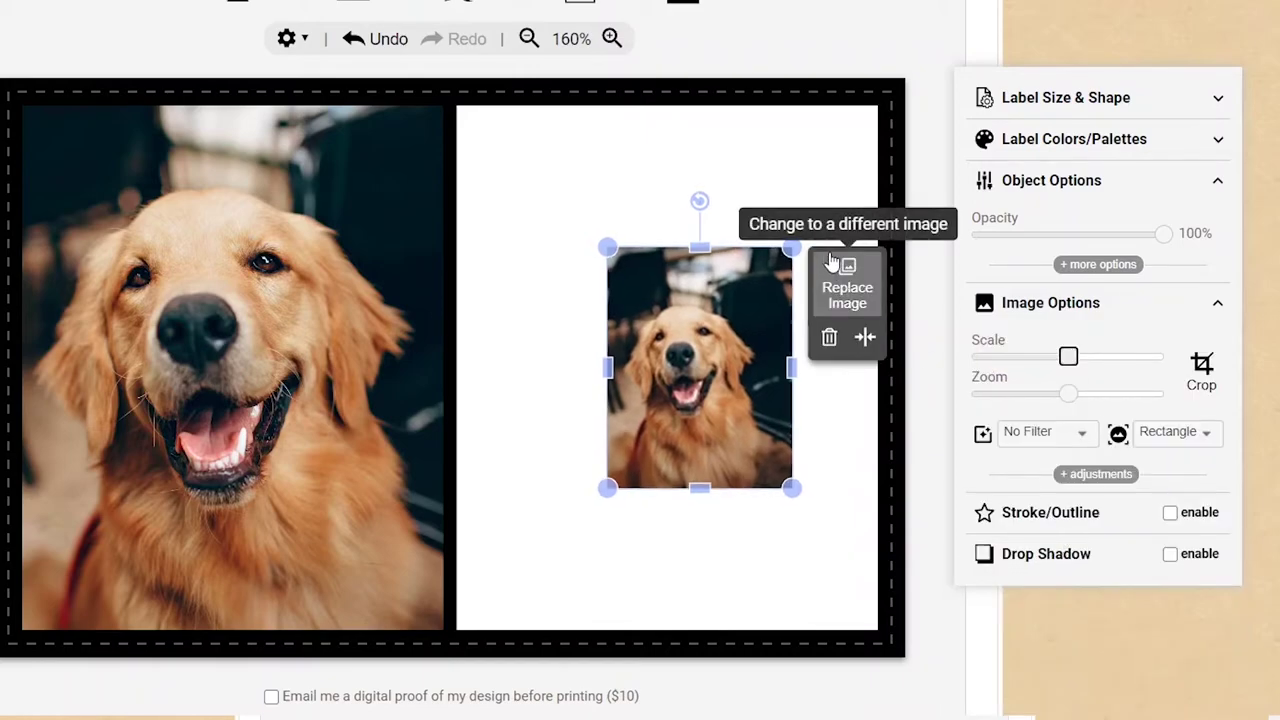
click(1069, 392)
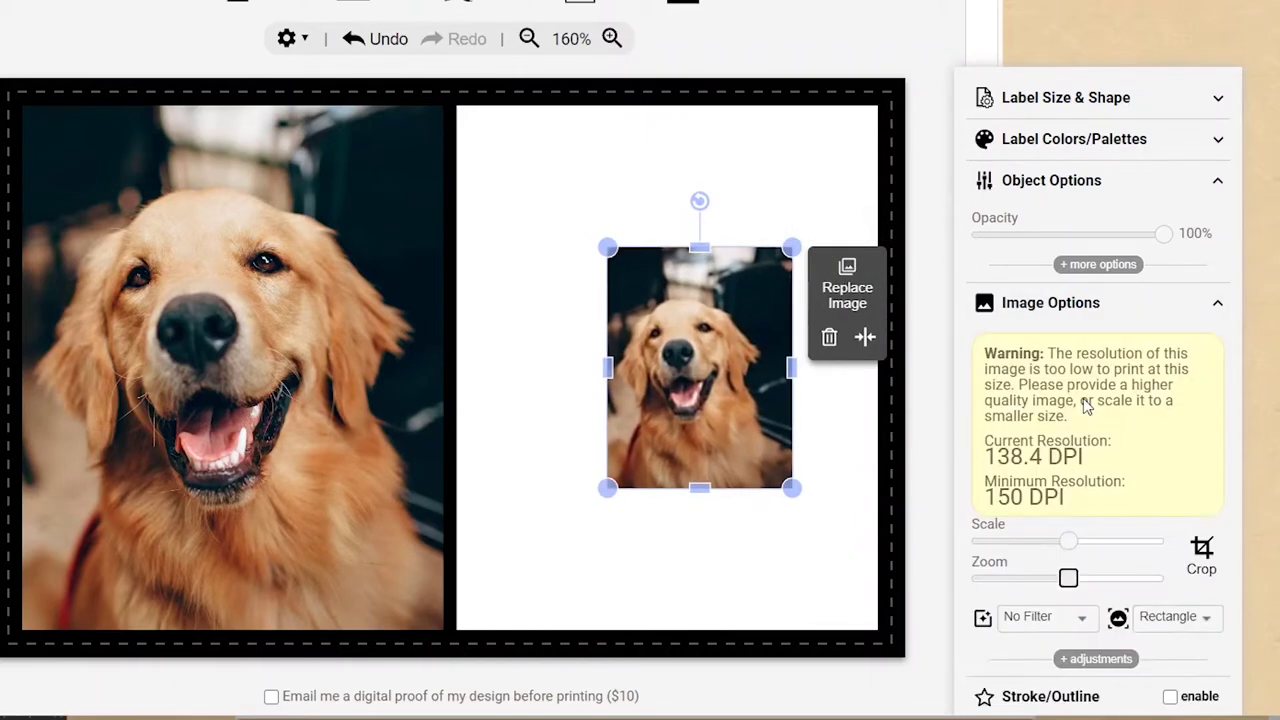
Pull the photo frame's corner, top and right handles inward to make it smaller and narrower.
drag(791, 247, 763, 282)
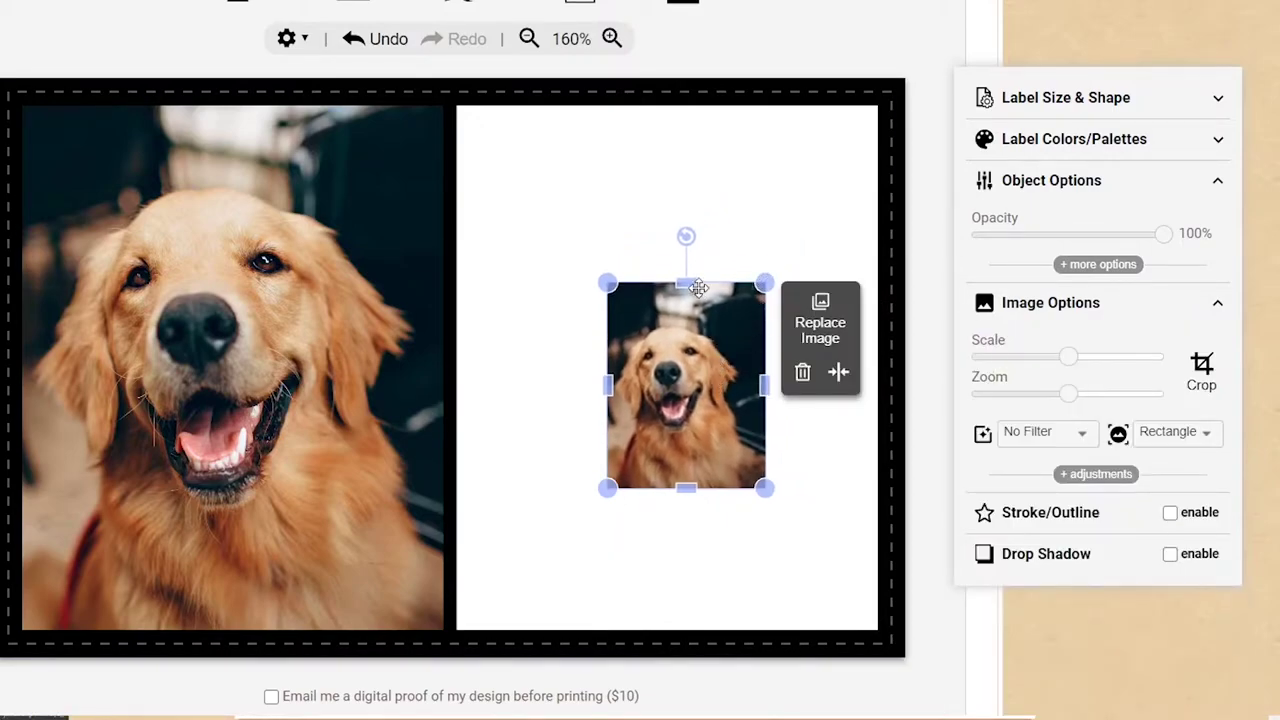
drag(686, 283, 686, 316)
drag(766, 406, 740, 404)
drag(740, 404, 740, 404)
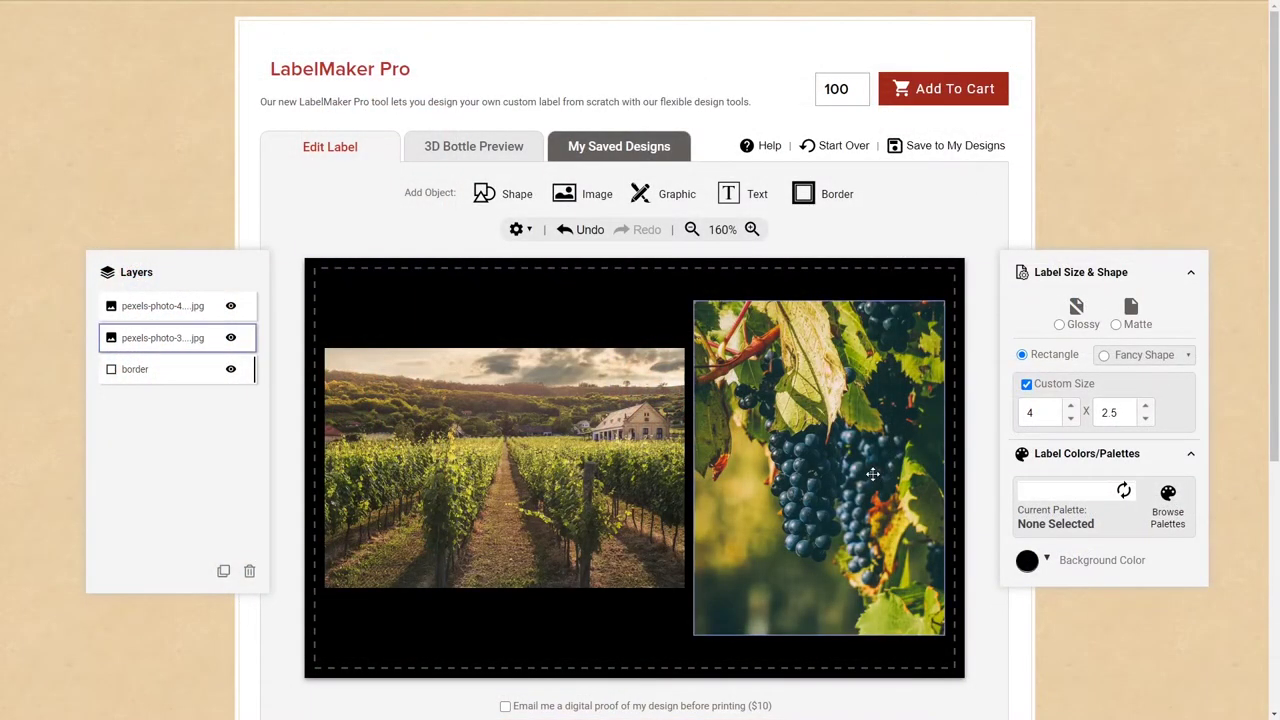
Set the grapes photo to 1.5 × 1.5 inches.
click(872, 474)
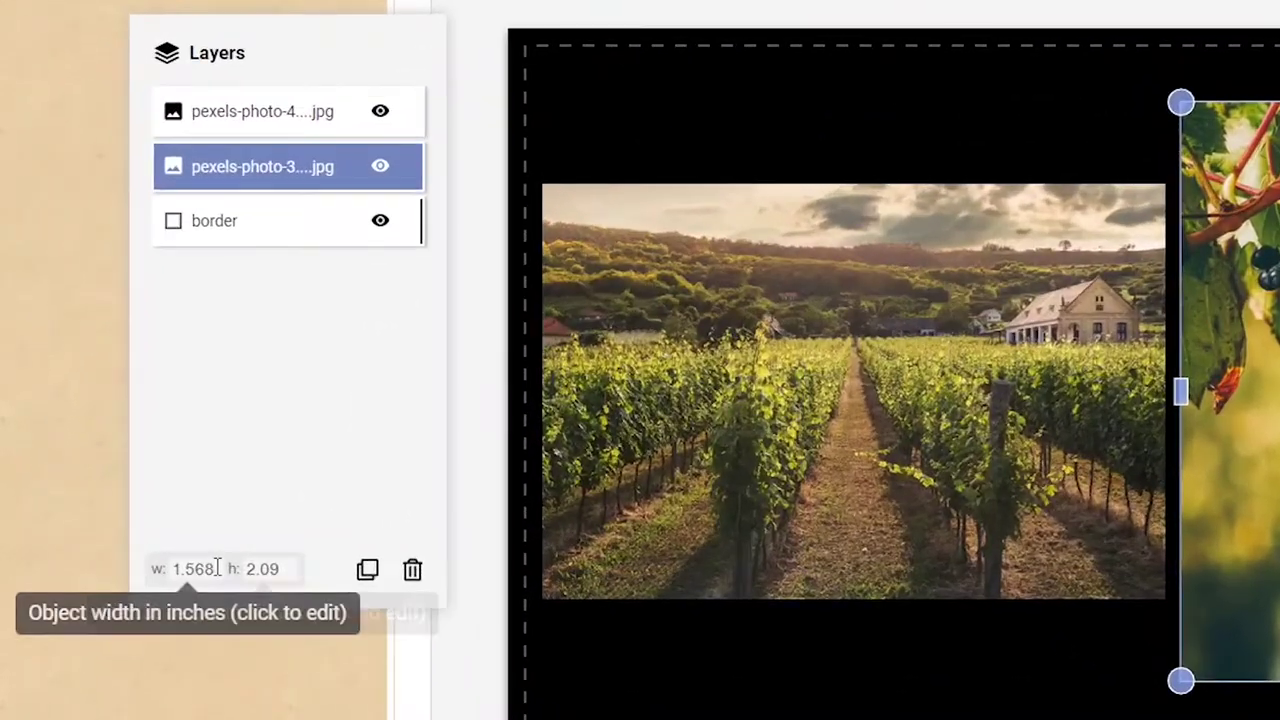
click(217, 568)
text(1.5)
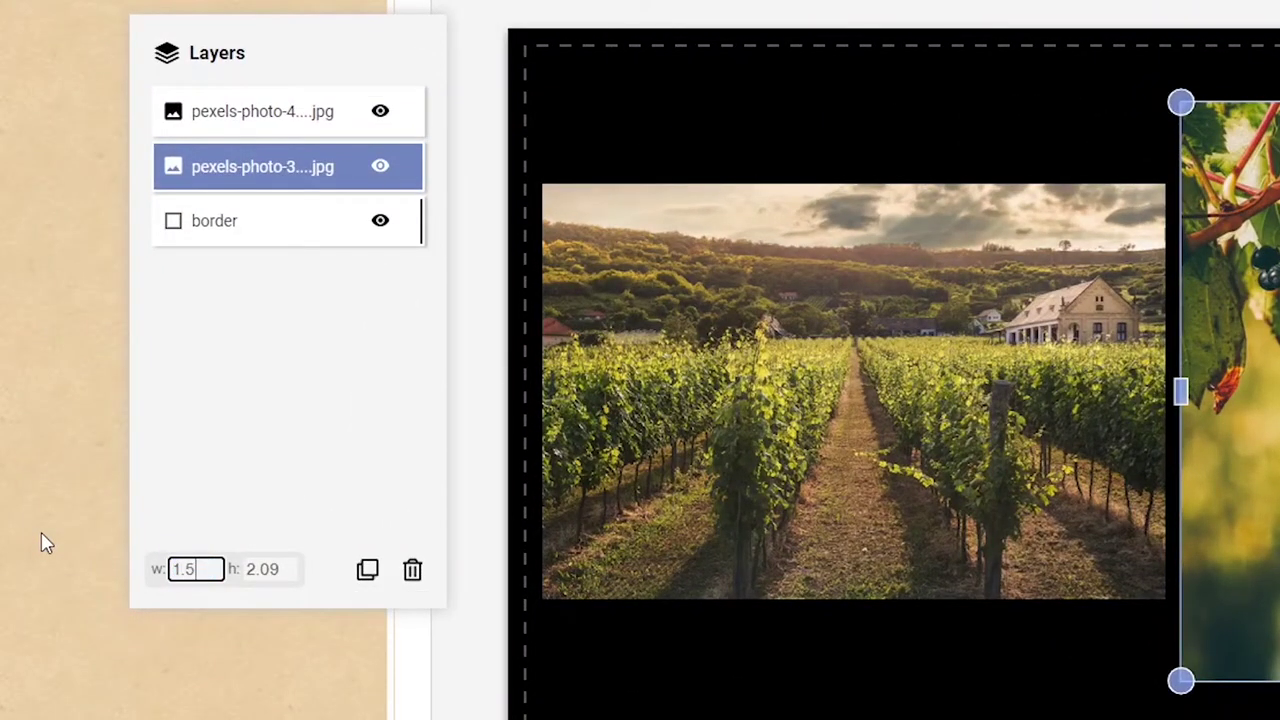
key(Tab)
text(1.5)
key(Return)
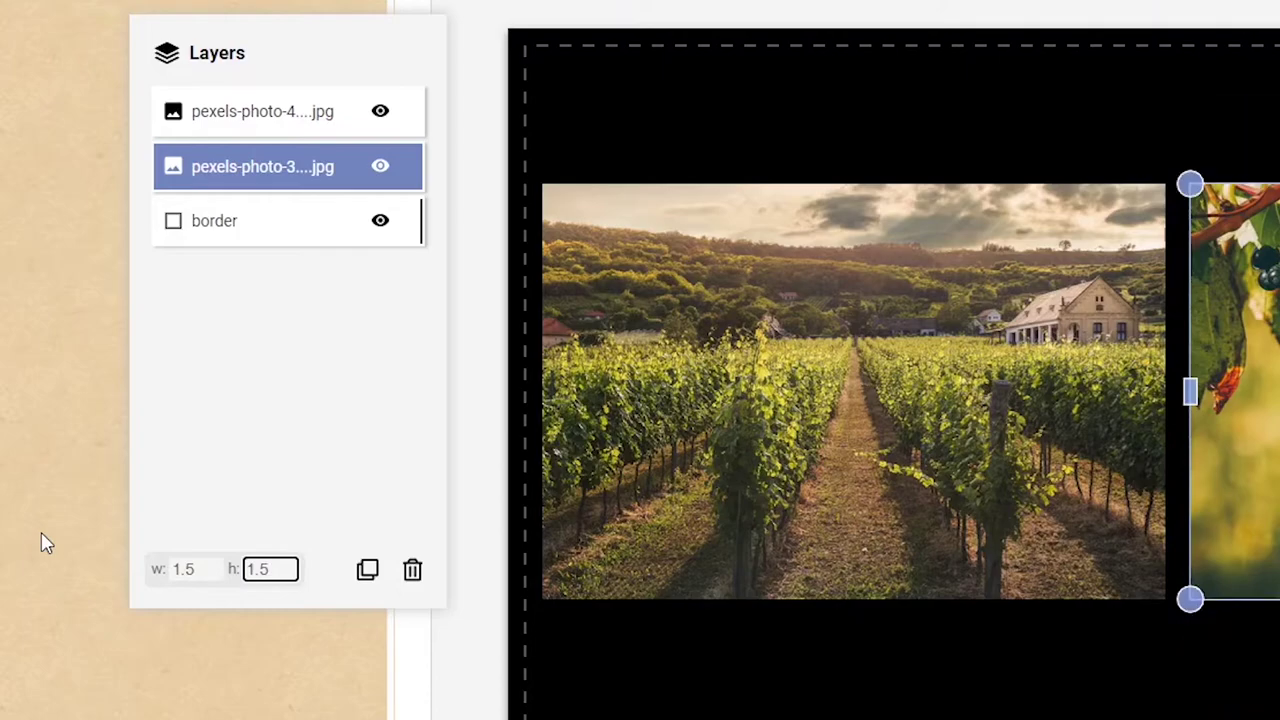
Give the vineyard photo a 1.5-inch width and centre both photos horizontally.
click(775, 403)
click(178, 569)
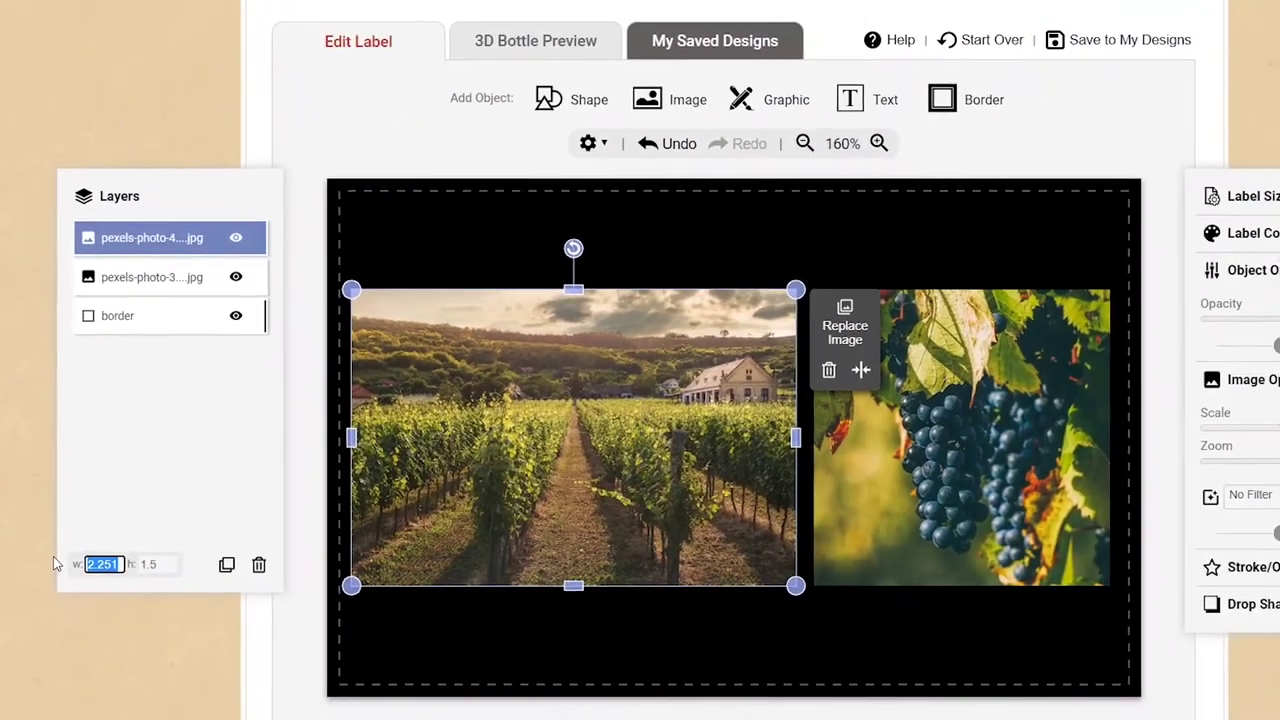
key(Tab)
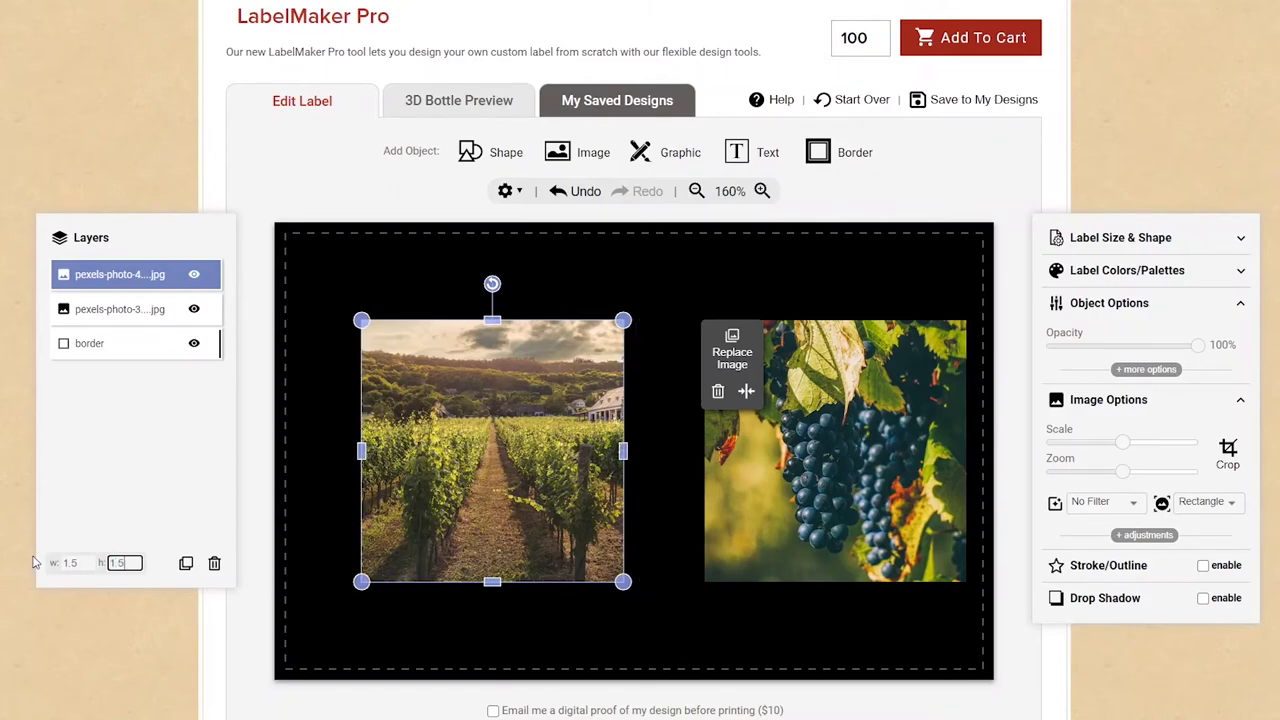
shift+click(933, 492)
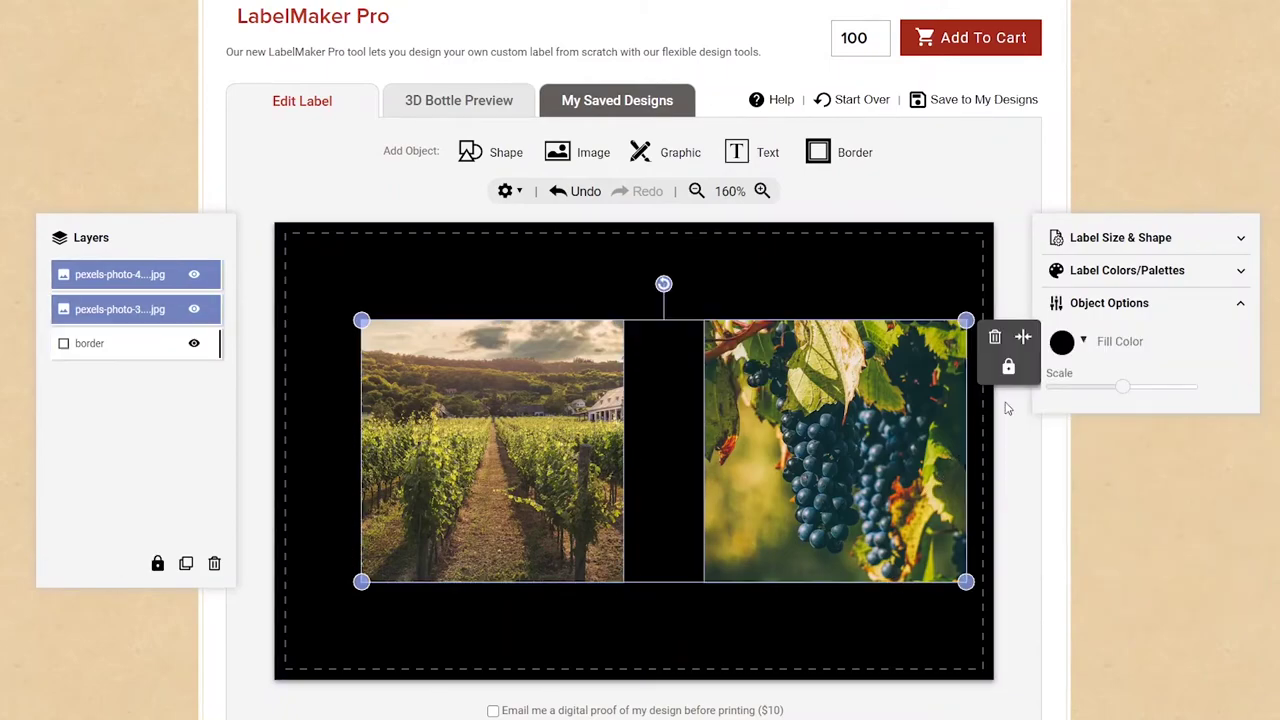
click(1021, 337)
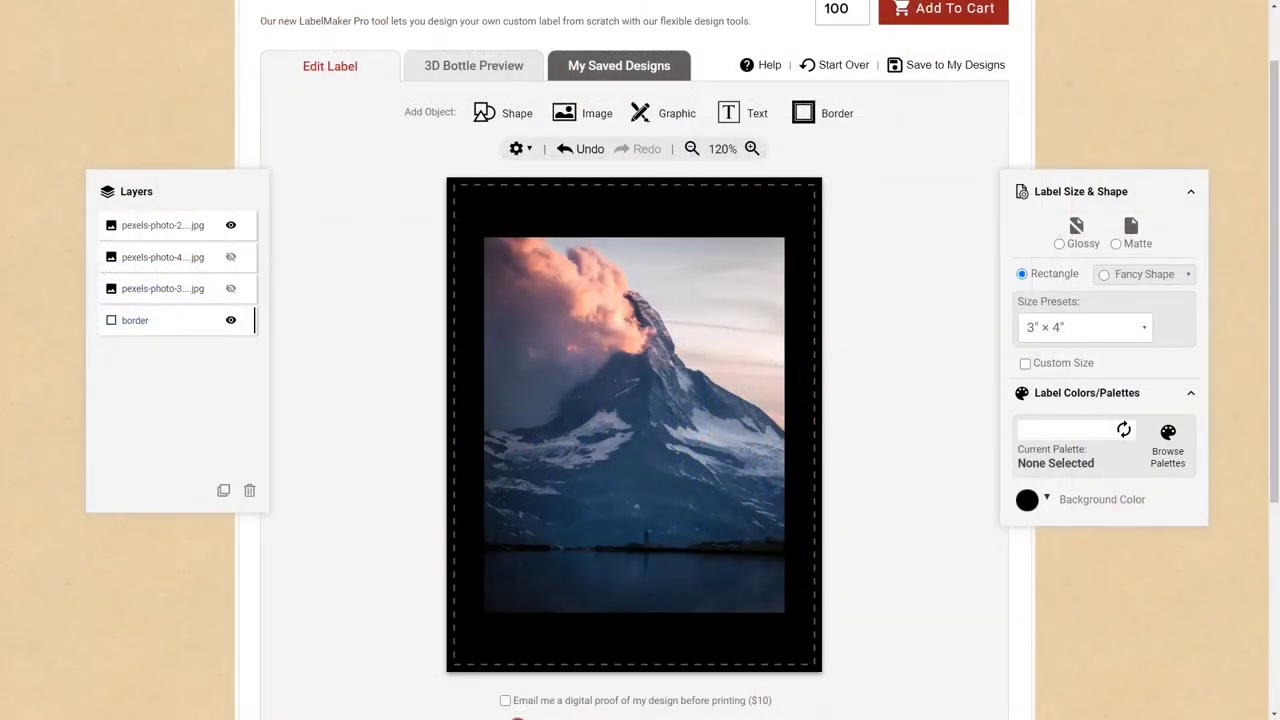
Preview Grayscale, Technicolor, Polaroid and Sepia on the mountain photo, keep No Filter, raise saturation to 20.
click(745, 495)
click(1058, 436)
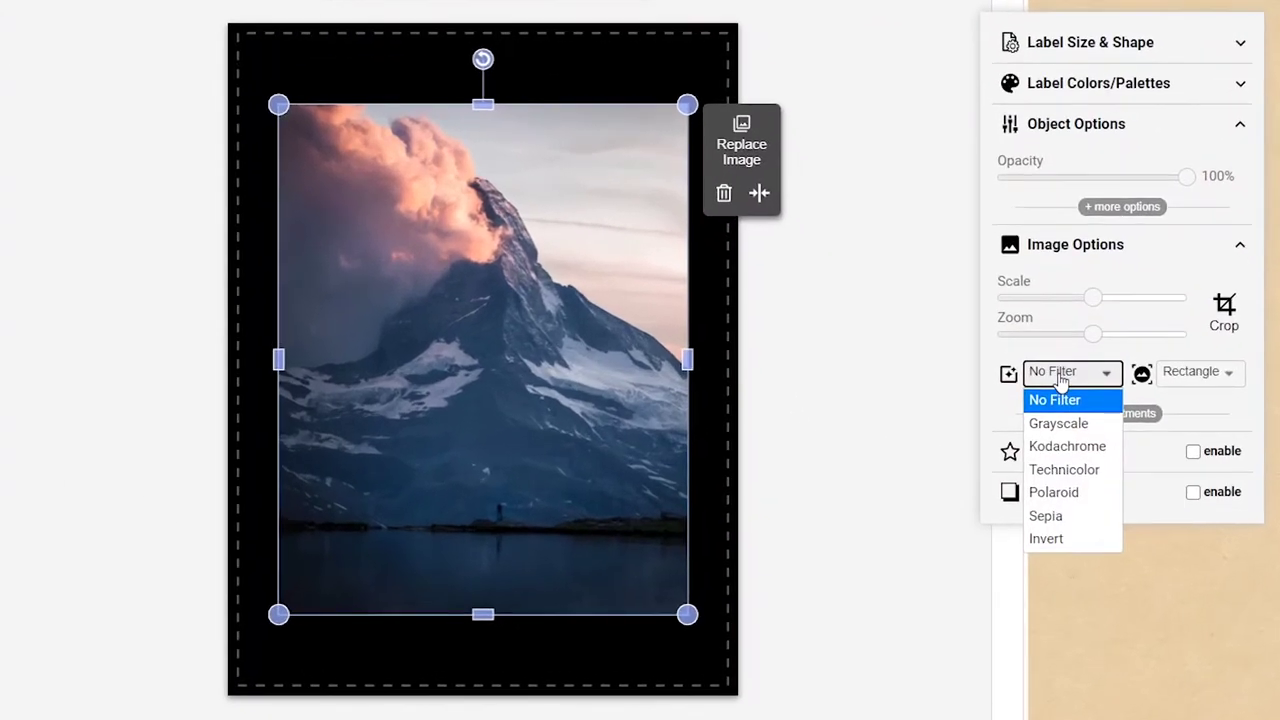
click(1071, 377)
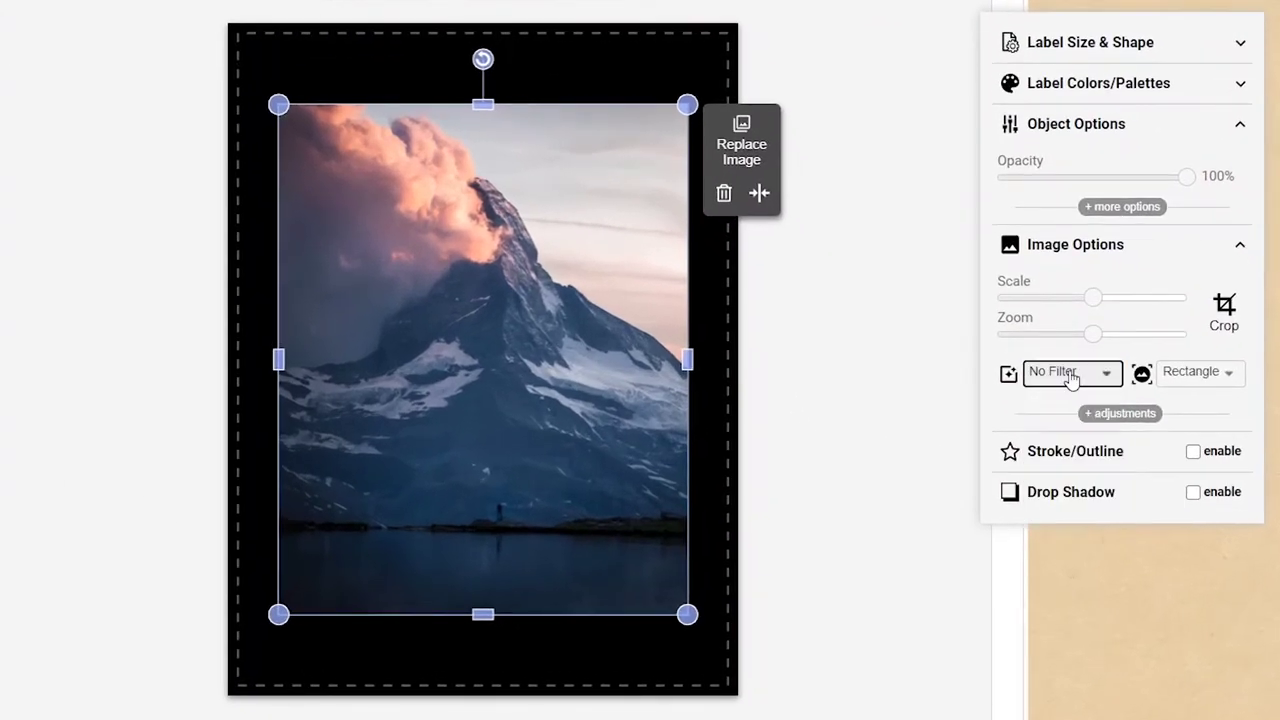
key(Down)
key(Down)
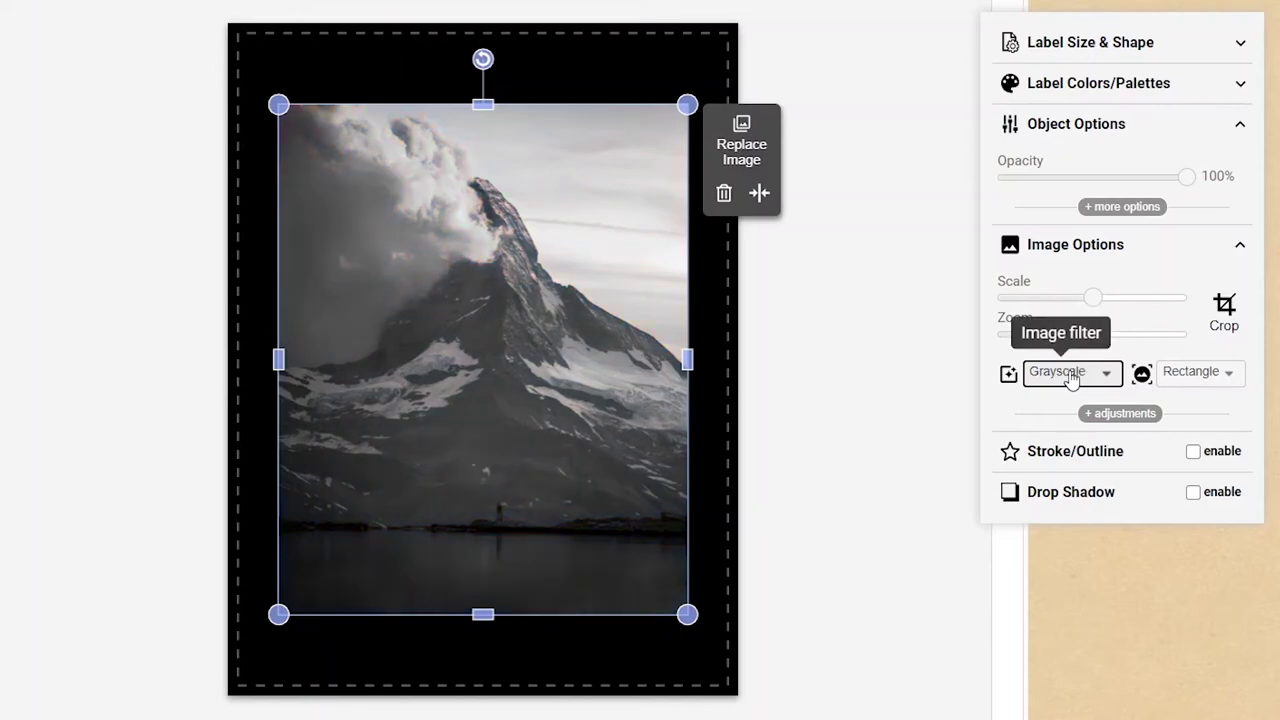
key(Down)
key(Down)
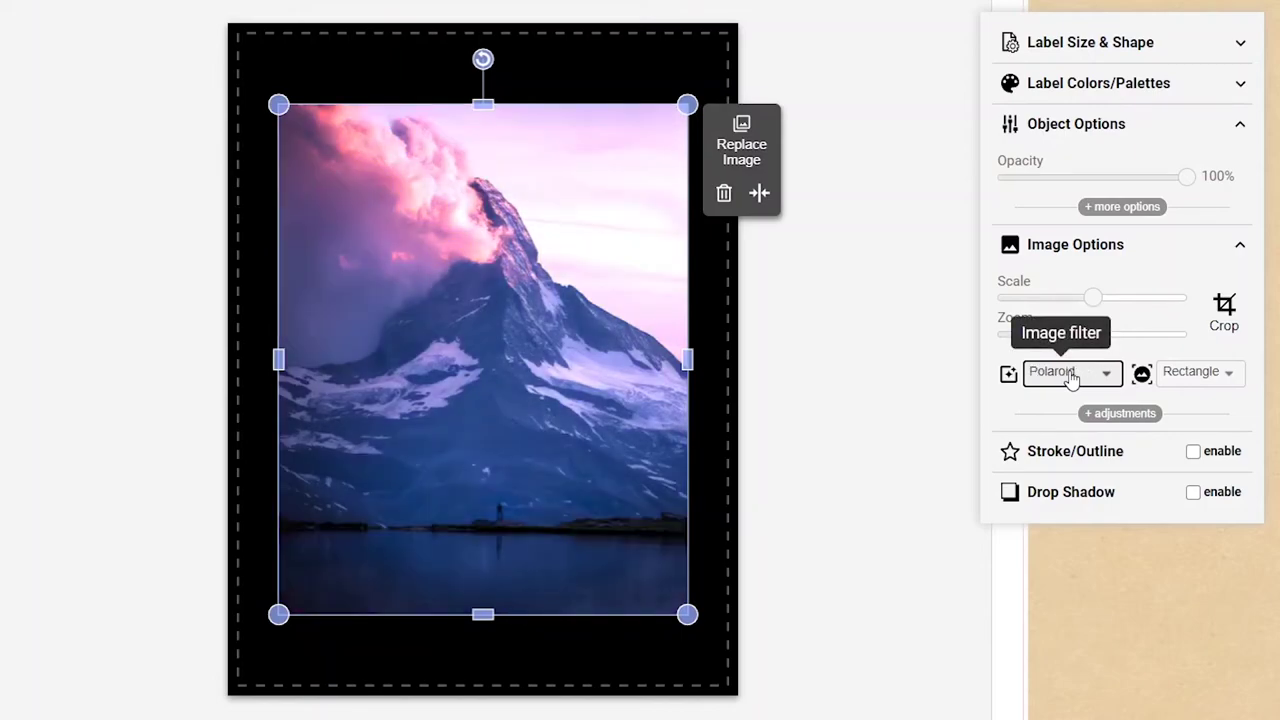
key(Up)
key(Up)
key(Up)
key(Up)
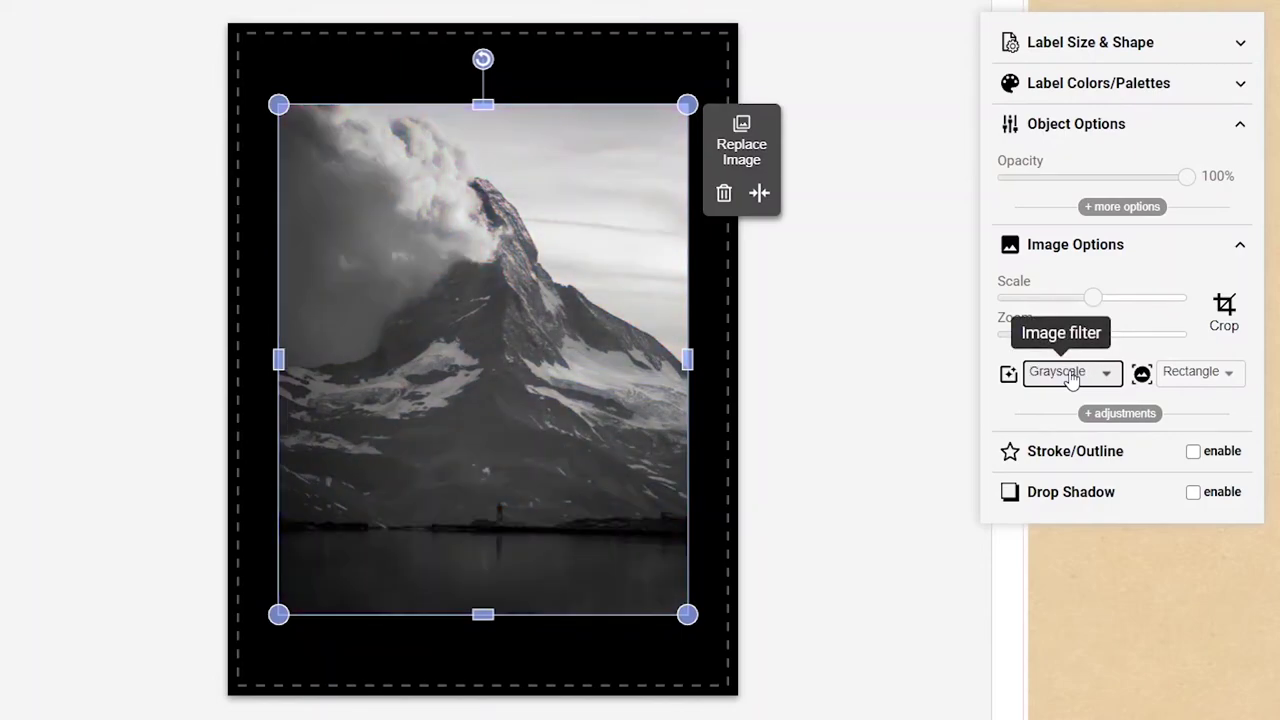
click(1106, 414)
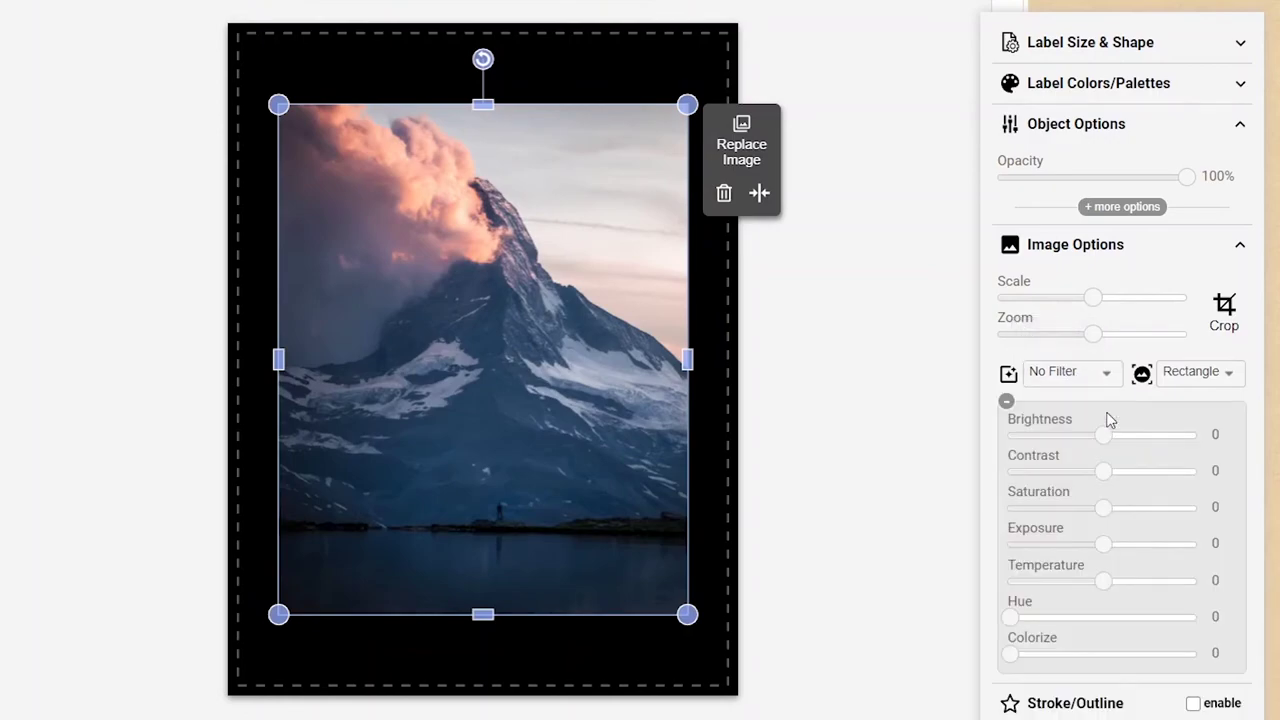
drag(1104, 513, 1123, 436)
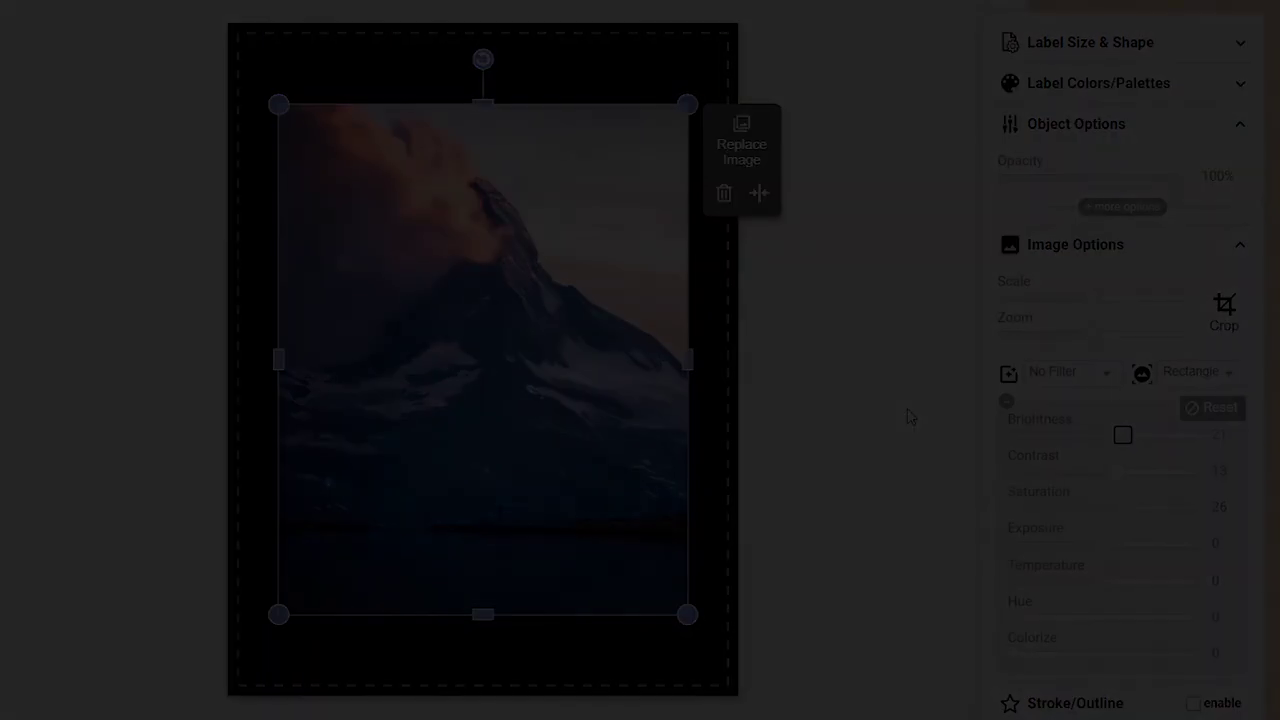